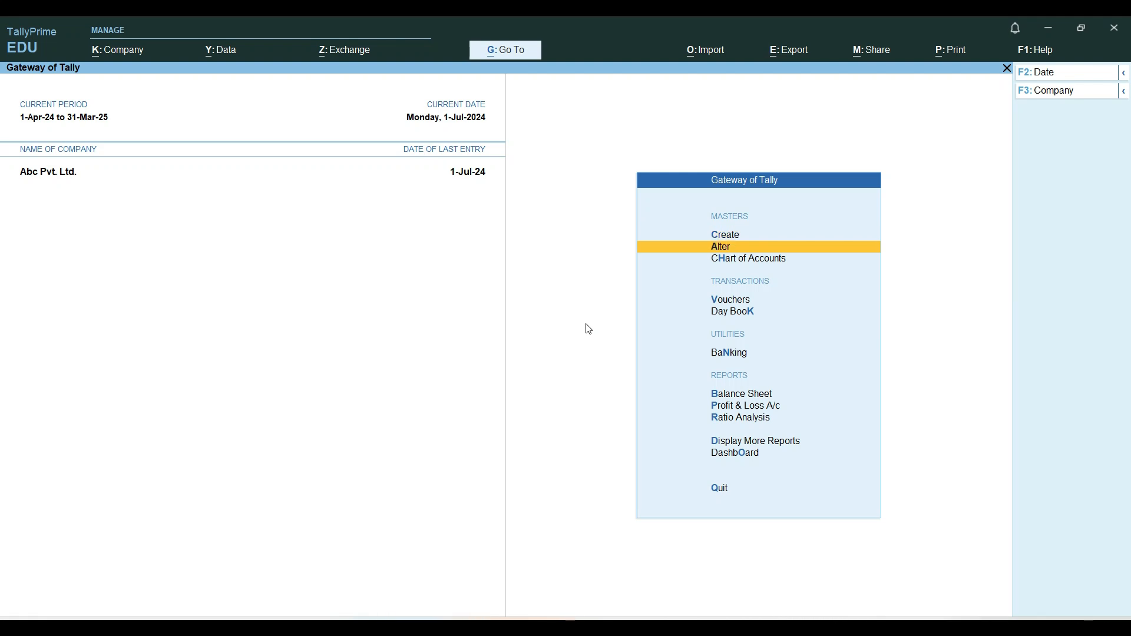
Step: Open the Balance Sheet in detailed view and examine the capital, furniture, shop and cash entries
key("Down")
key("Down")
key("Down")
key("Down")
key("Down")
key("Return")
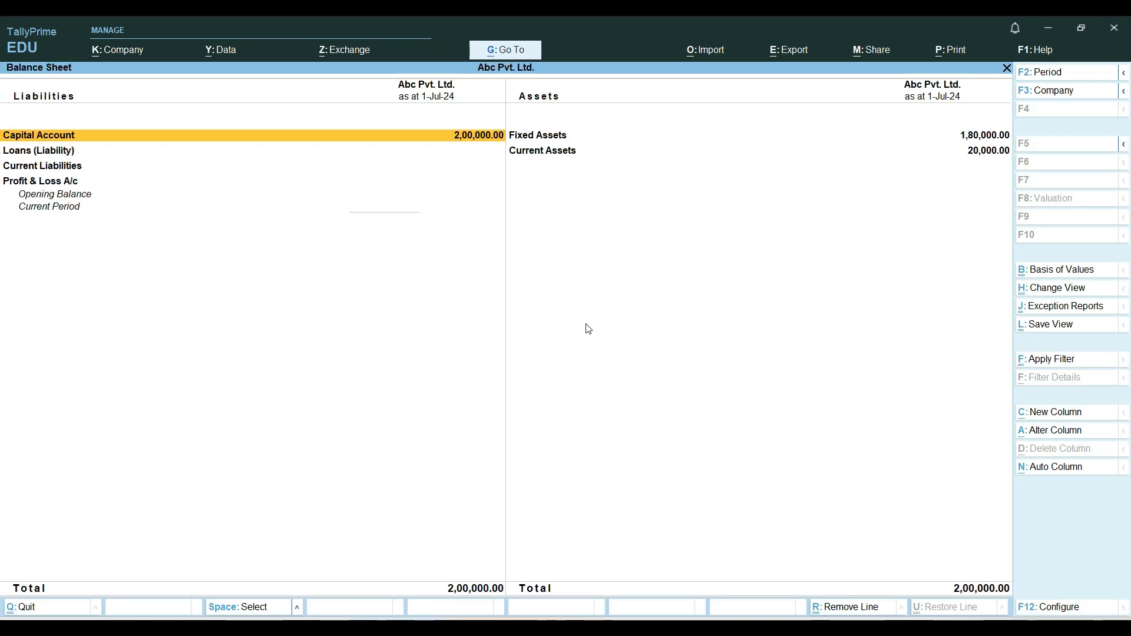
key("alt+F5")
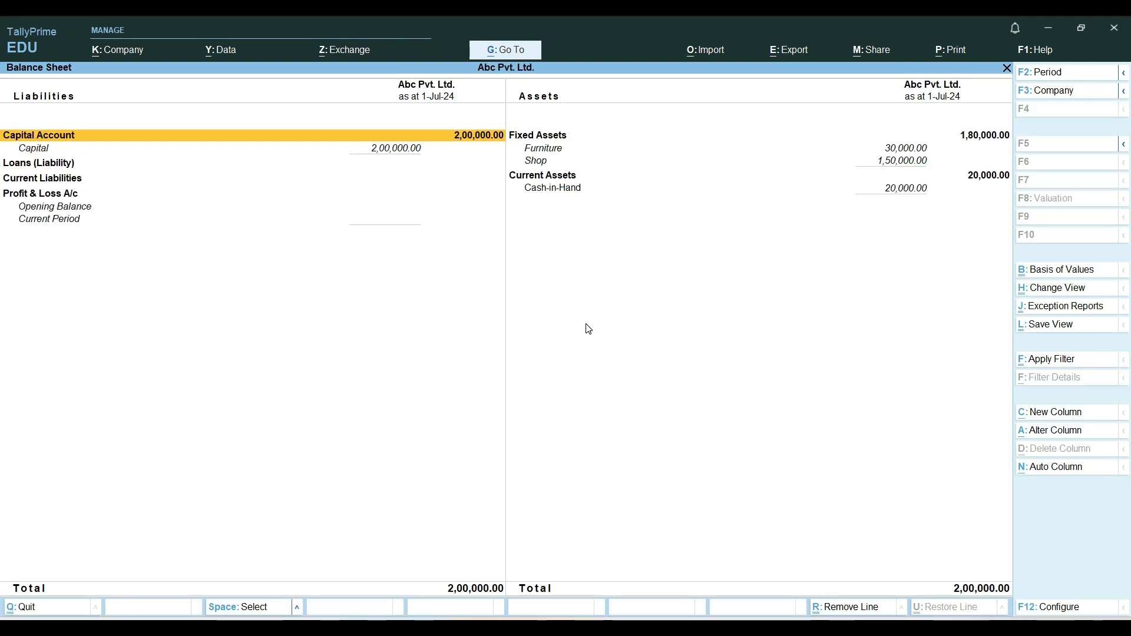
key("Down")
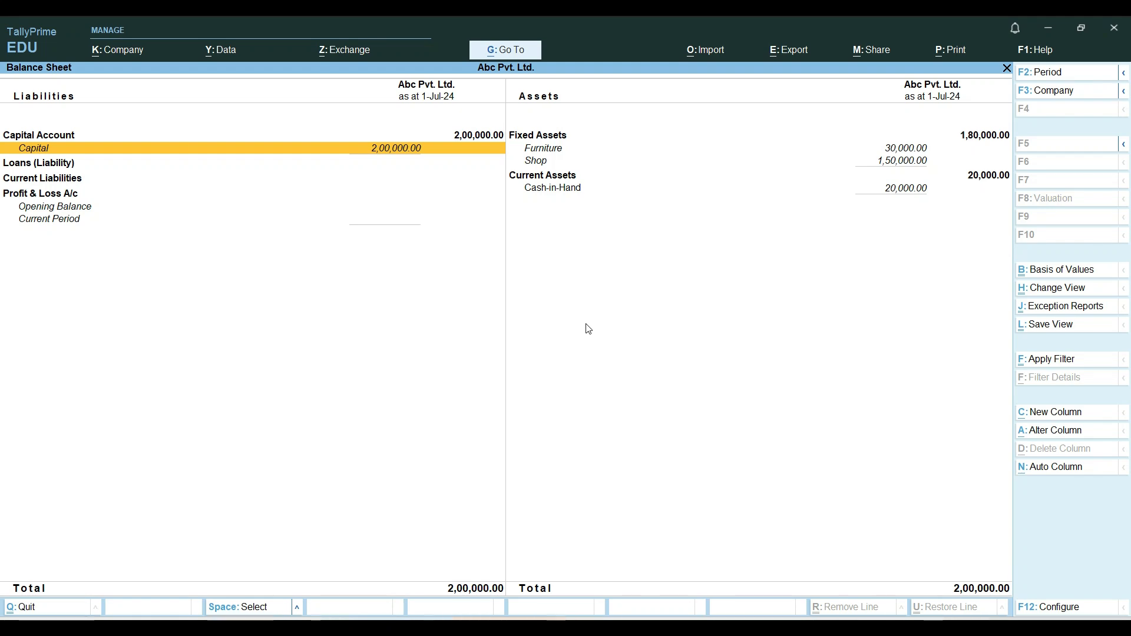
key("Right")
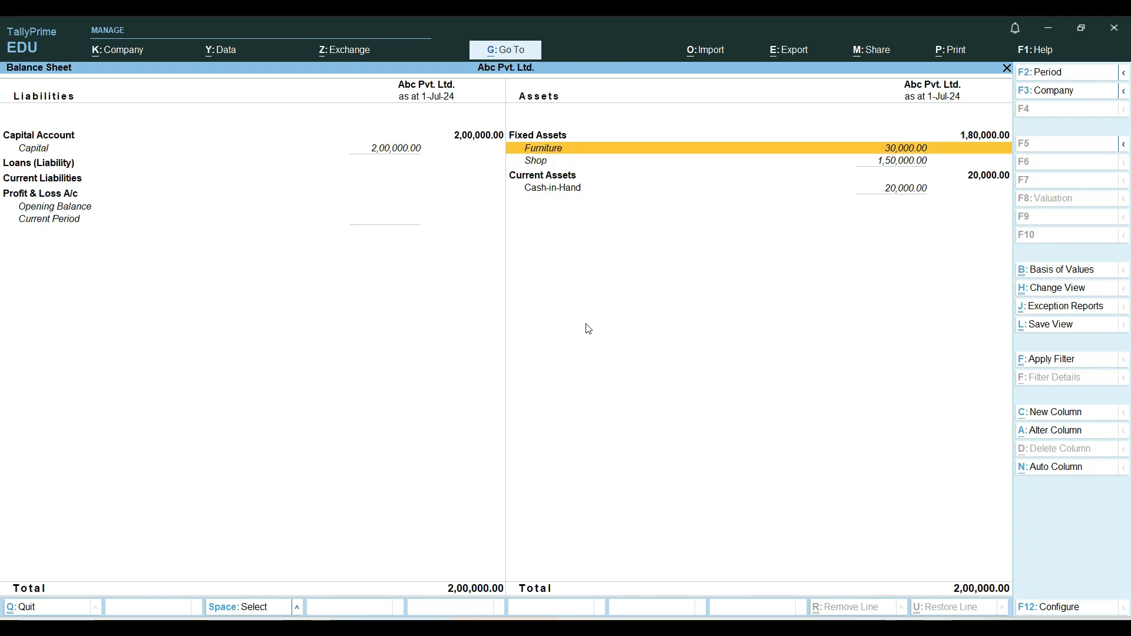
key("Down")
key("Up")
key("Down")
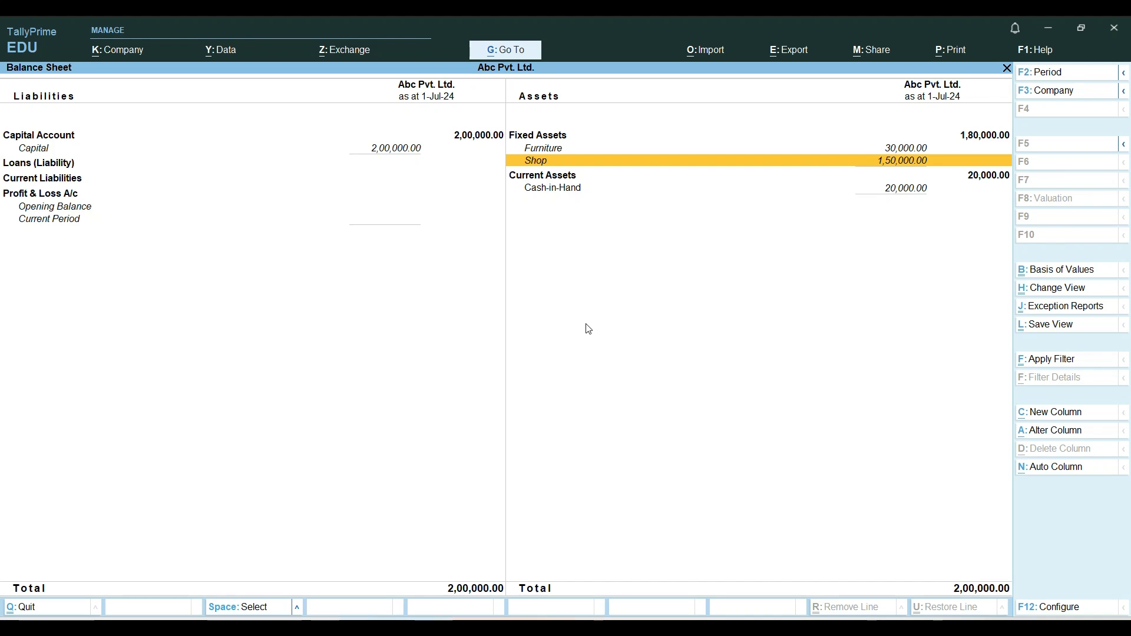
key("Down")
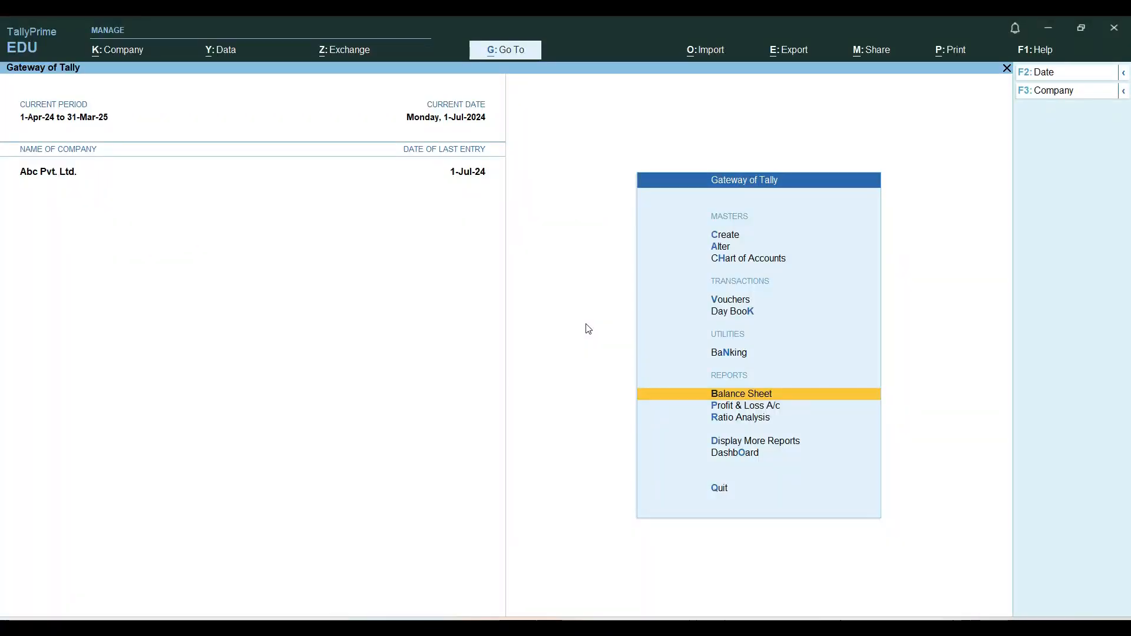
Step: Start a new ledger master for the company and name it Purchase
key("Up")
key("Up")
key("Up")
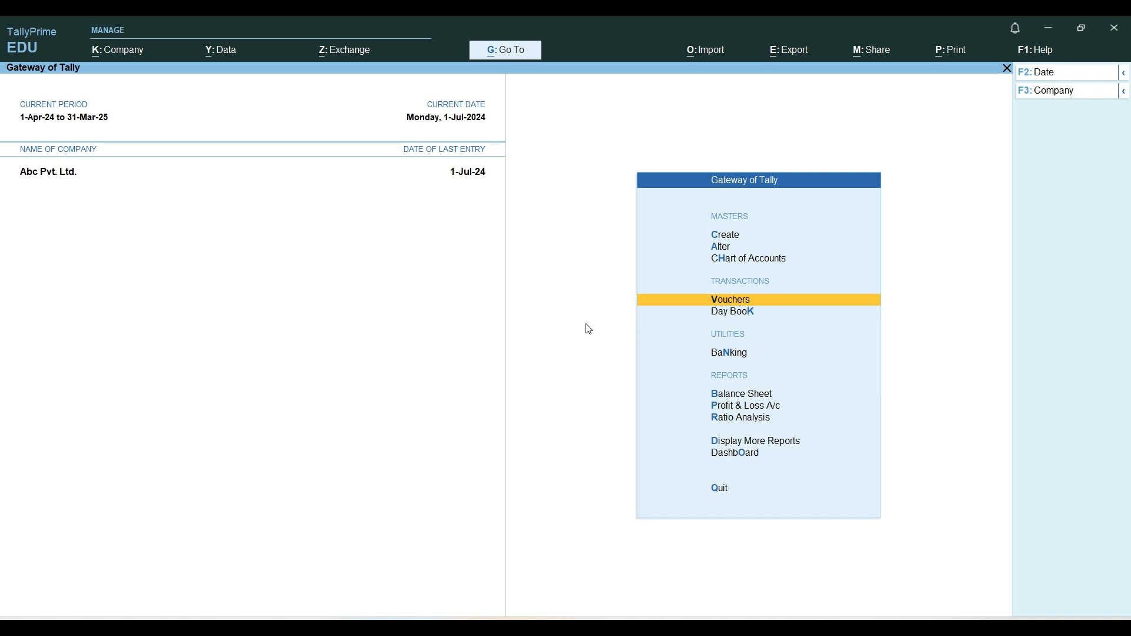
key("Up")
key("Up")
key("Up")
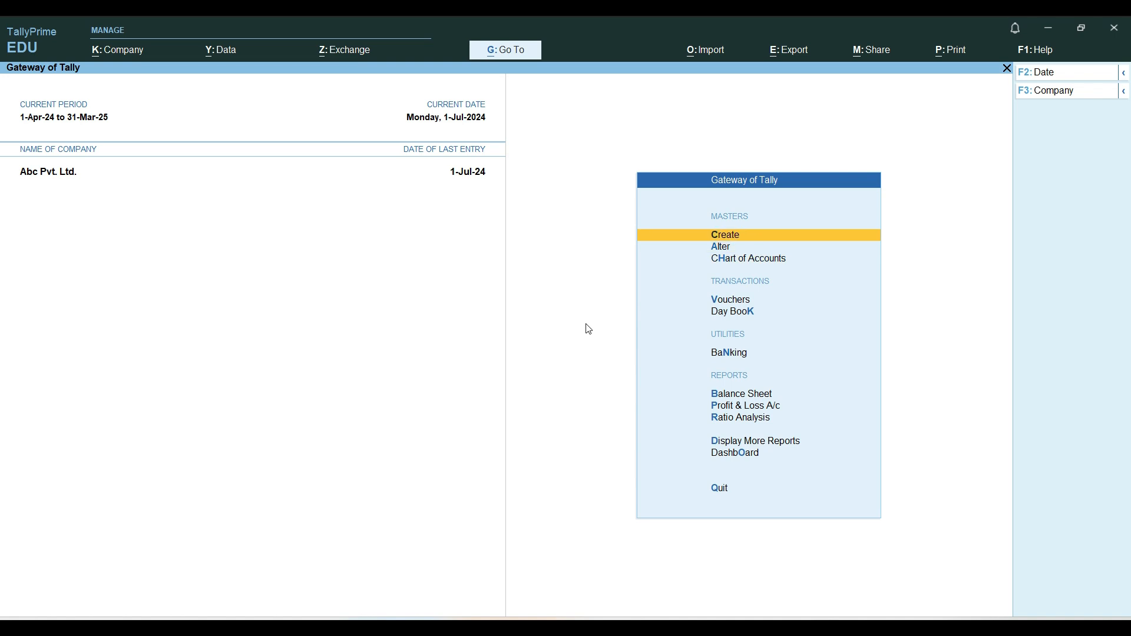
key("Return")
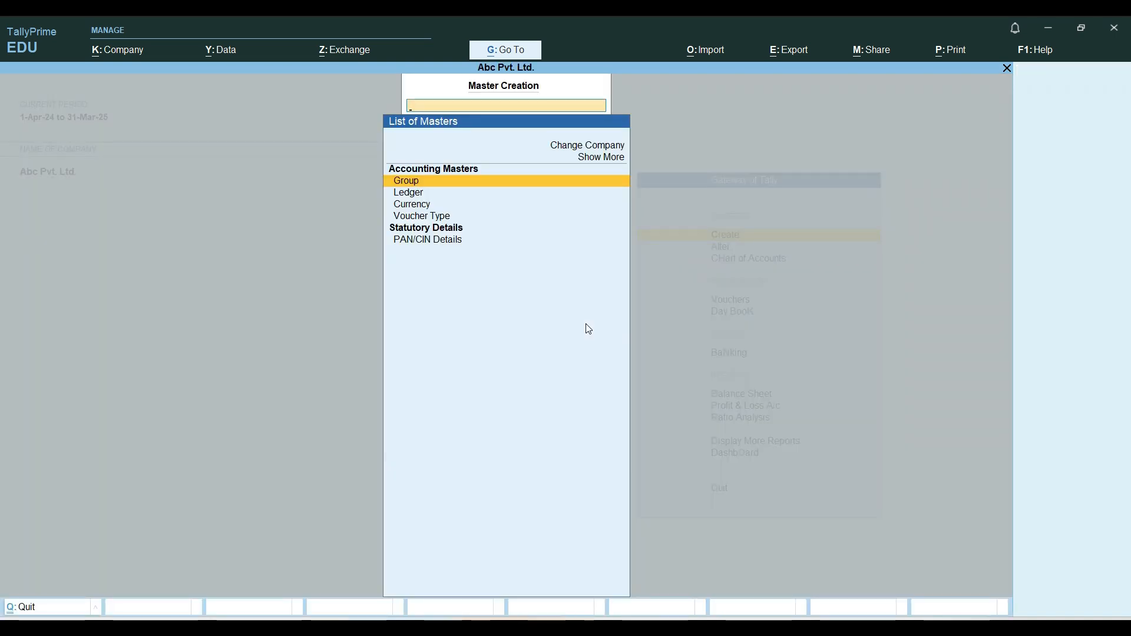
key("Down")
key("Return")
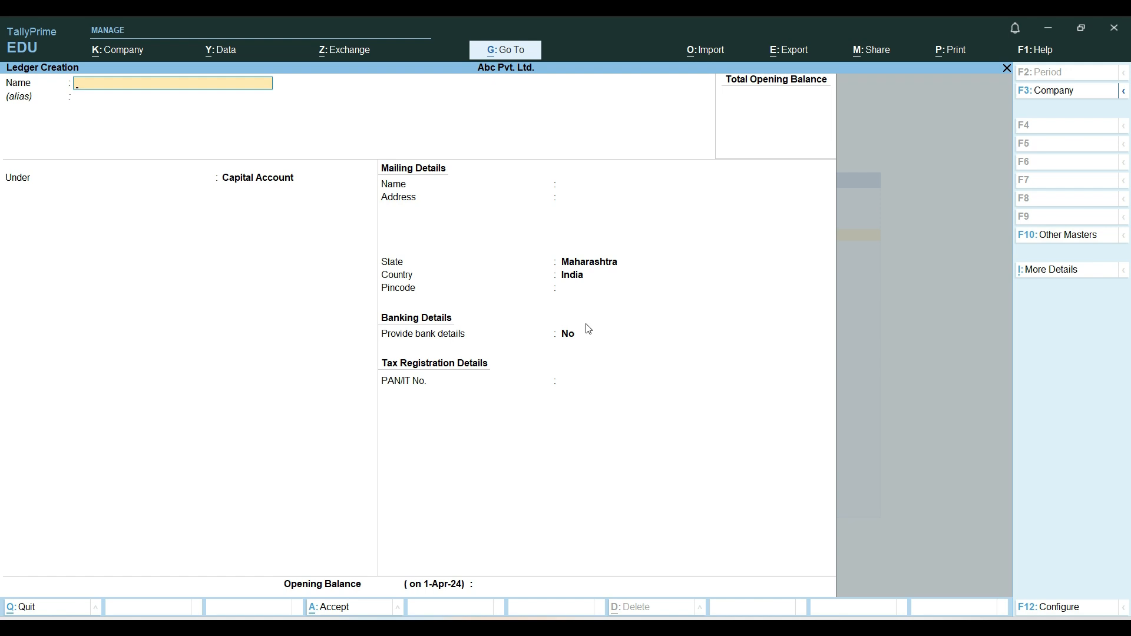
type("Purchase")
key("Return")
key("Return")
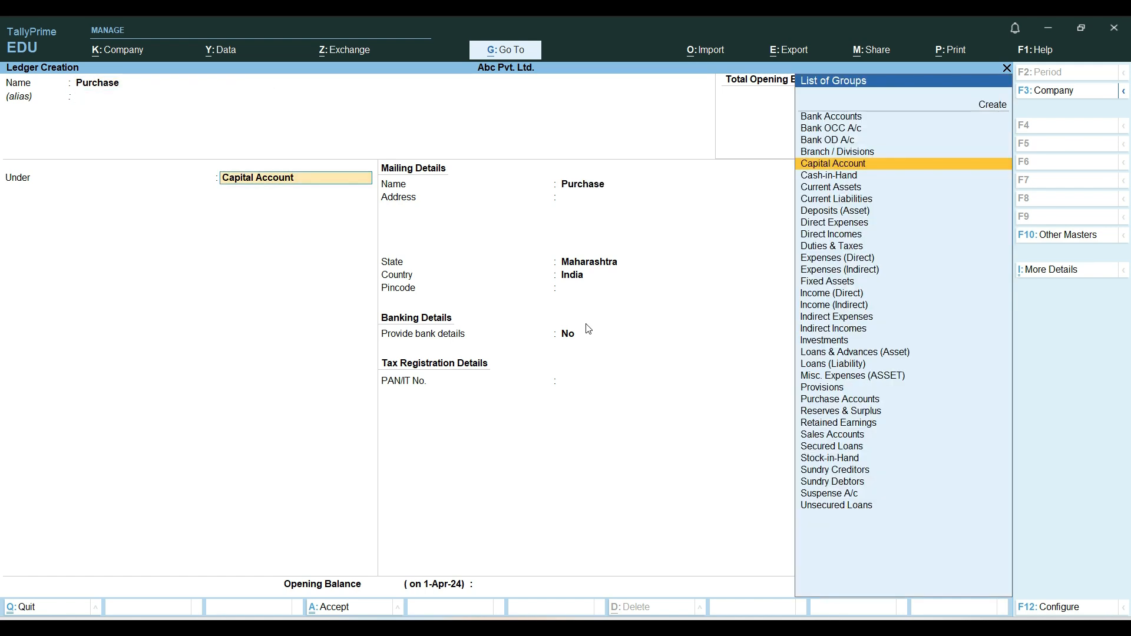
Step: Place the new ledger under the Purchase Accounts group and save it with its other details left at their defaults
key("Down")
key("Down")
key("Down")
key("Down")
key("Down")
key("Down")
key("Down")
key("Down")
key("Down")
key("Down")
key("Down")
key("Down")
key("Down")
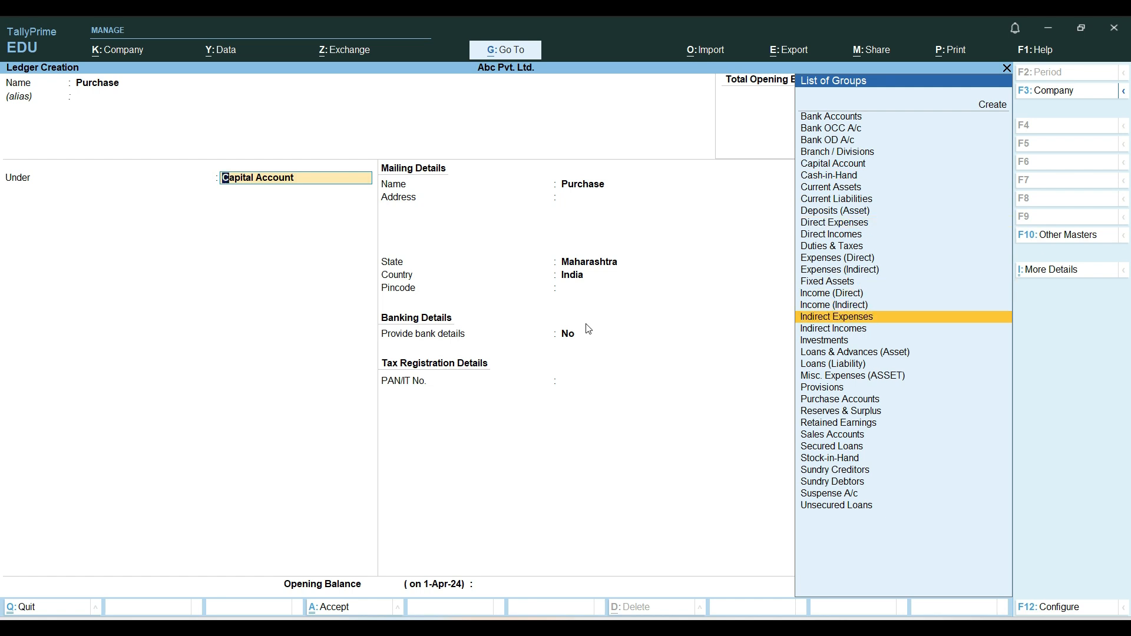
key("Up")
key("Up")
key("Up")
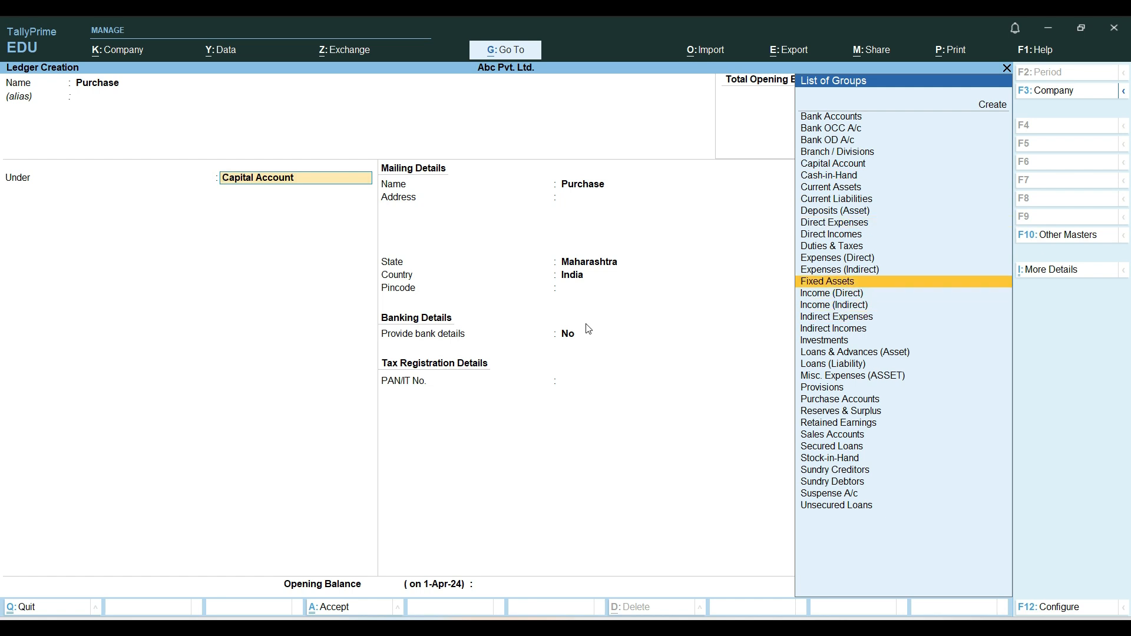
key("Down")
key("Down")
key("Down")
key("Down")
key("Down")
key("Down")
key("Down")
key("Down")
key("Down")
key("Down")
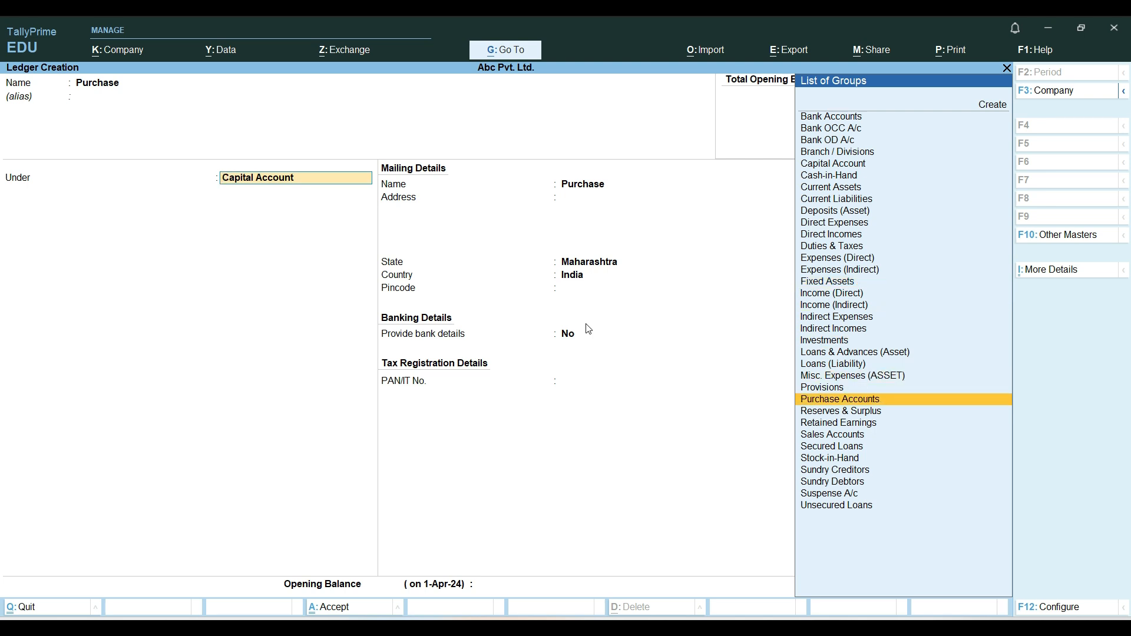
key("Down")
key("Up")
key("Return")
key("Return")
key("Return")
key("Return")
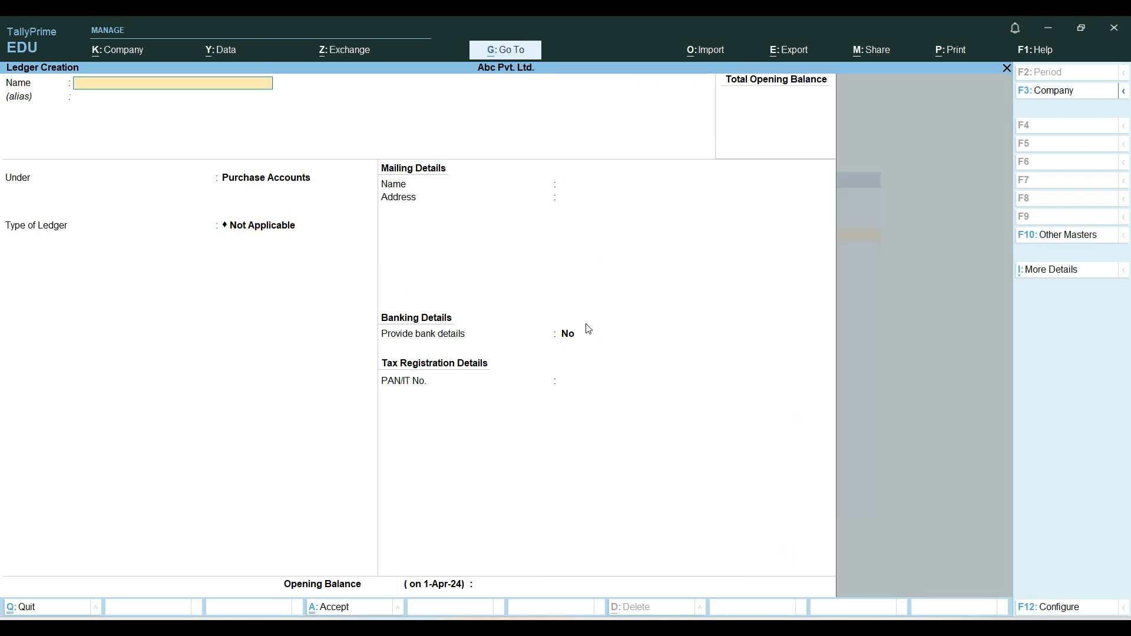
Step: Create a ledger named Sales under the Sales Accounts group and save it
type("Sales")
key("Return")
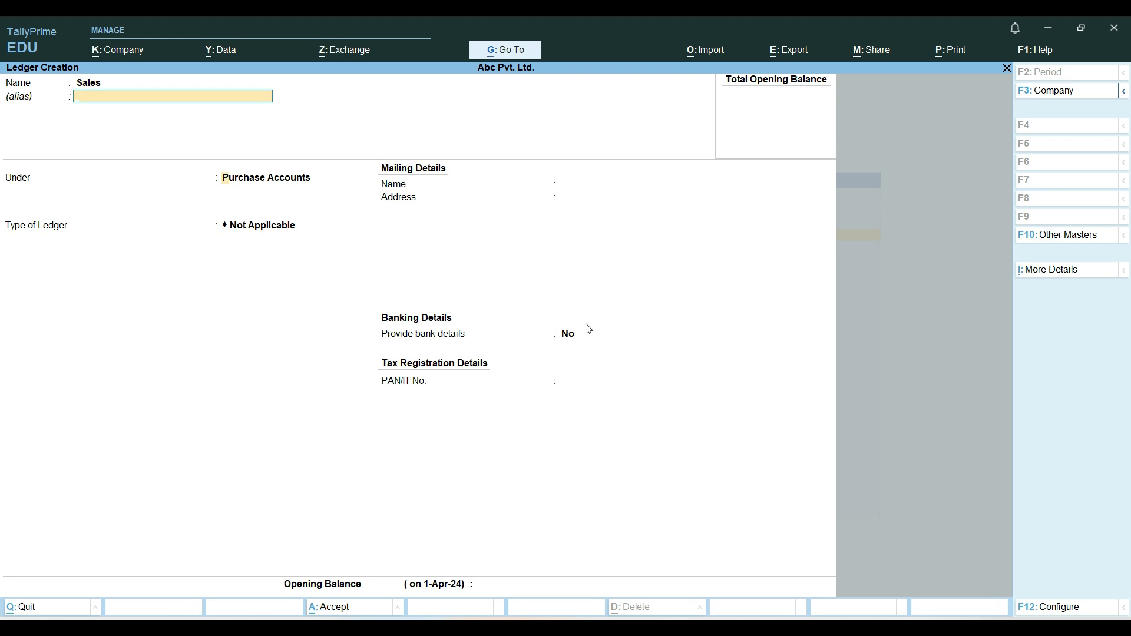
key("Down")
key("Down")
key("Down")
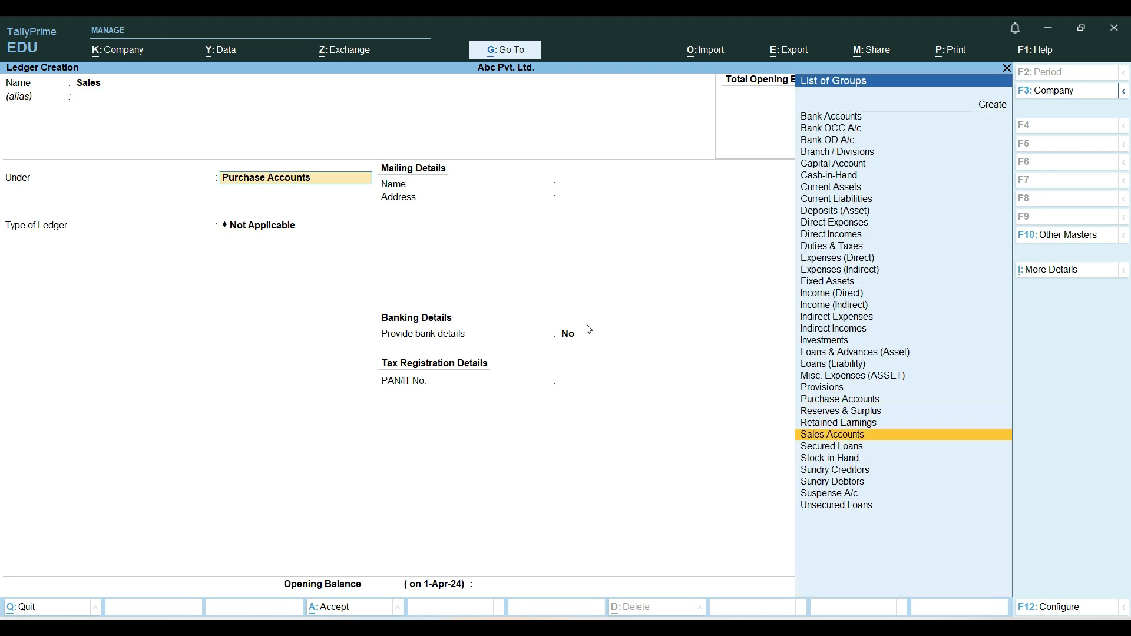
key("Return")
key("Return")
key("Return")
key("Return")
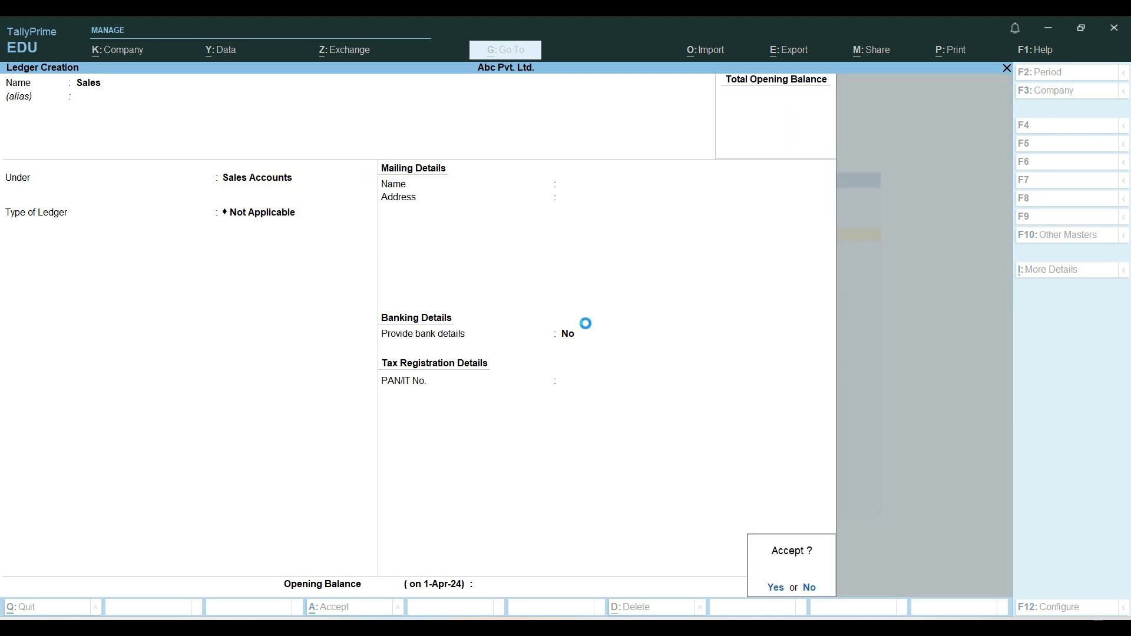
key("Return")
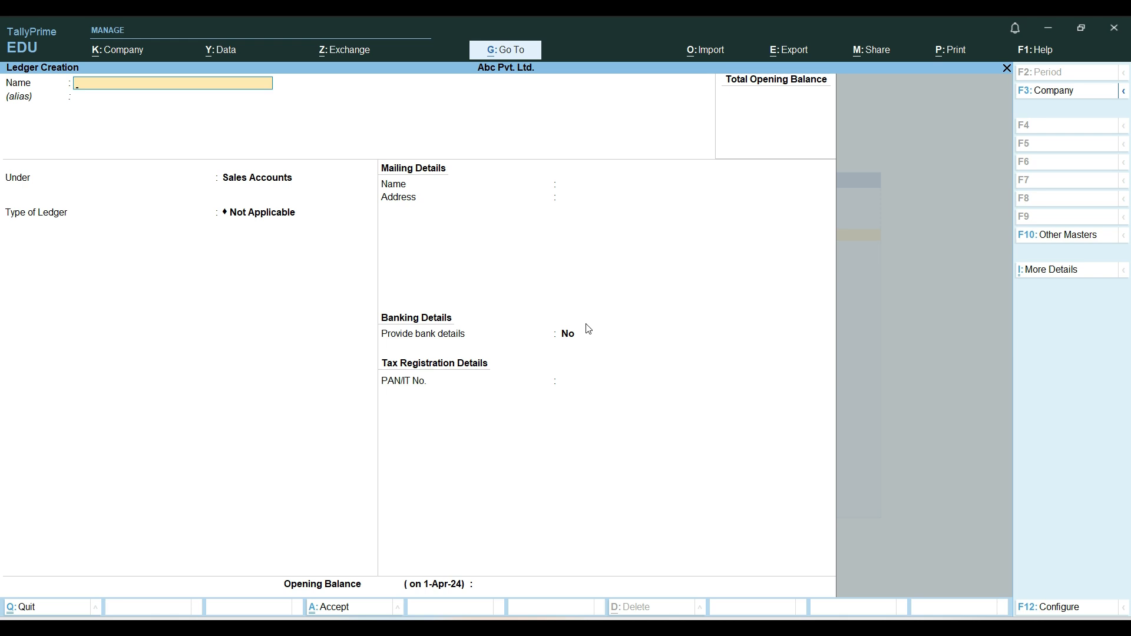
Step: Leave ledger creation and display the company's Balance Sheet in detailed view
key("Escape")
key("Escape")
key("Down")
key("Down")
key("Down")
key("Down")
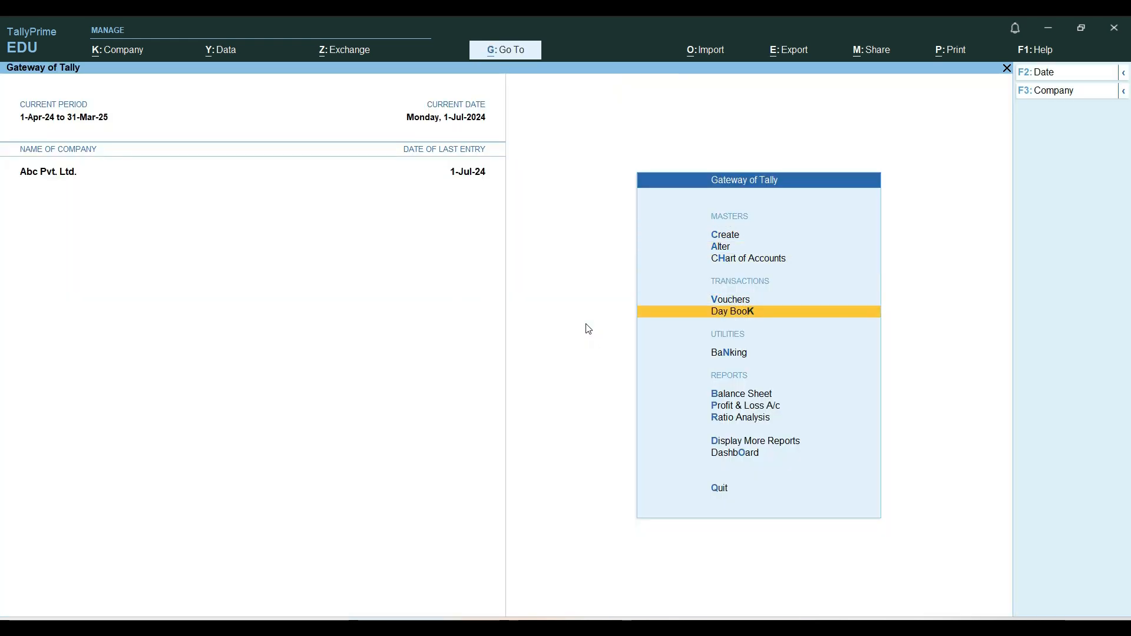
key("Down")
key("Down")
key("Return")
key("alt+F5")
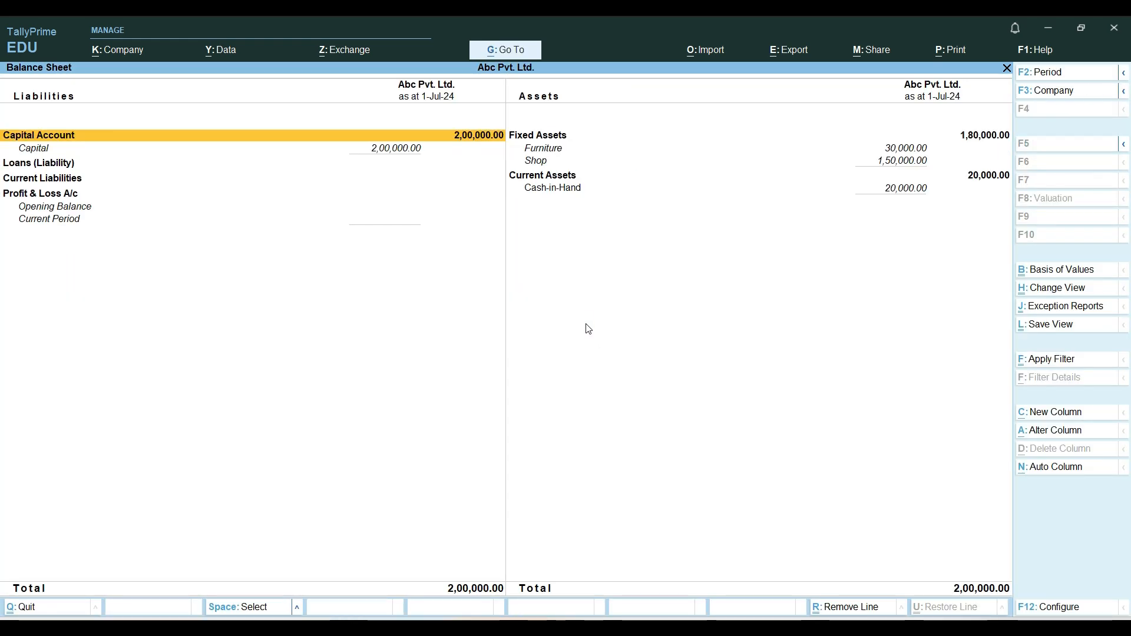
Step: Review Cash-in-Hand, Profit & Loss A/c, Current Liabilities and Loans in the Balance Sheet, and close the report
key("Right")
key("Down")
key("Down")
key("Down")
key("Down")
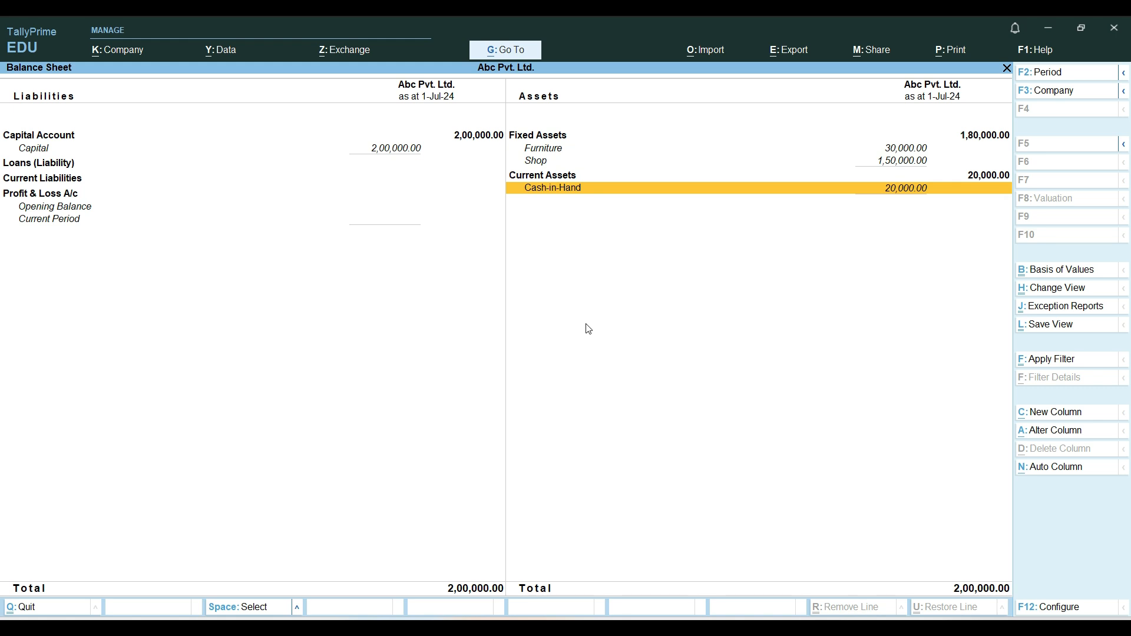
key("Left")
key("Down")
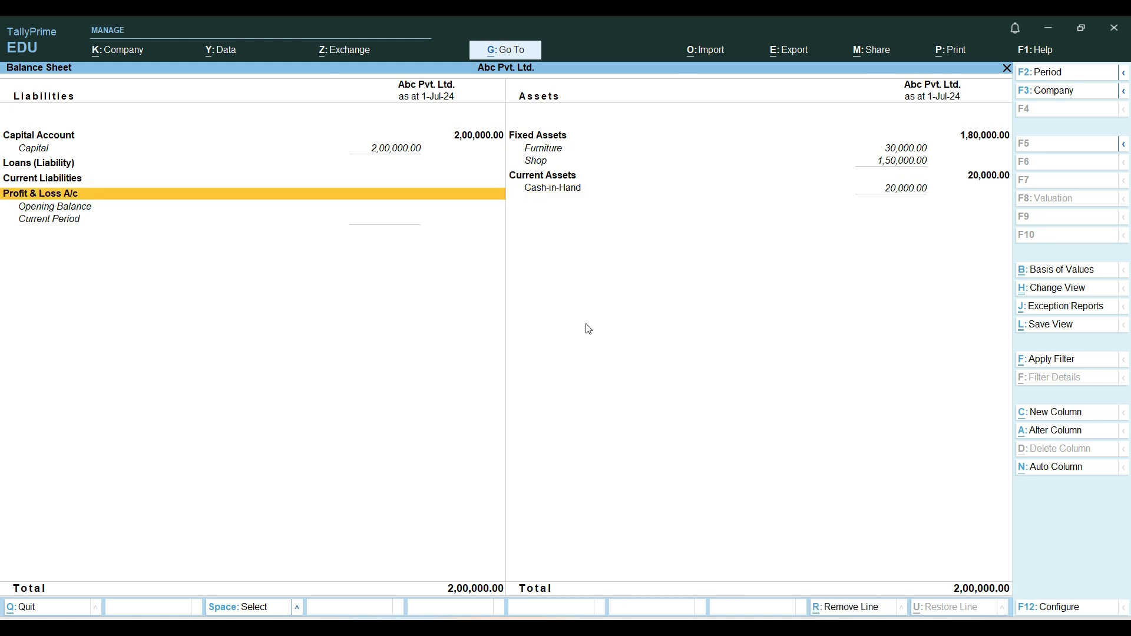
key("Up")
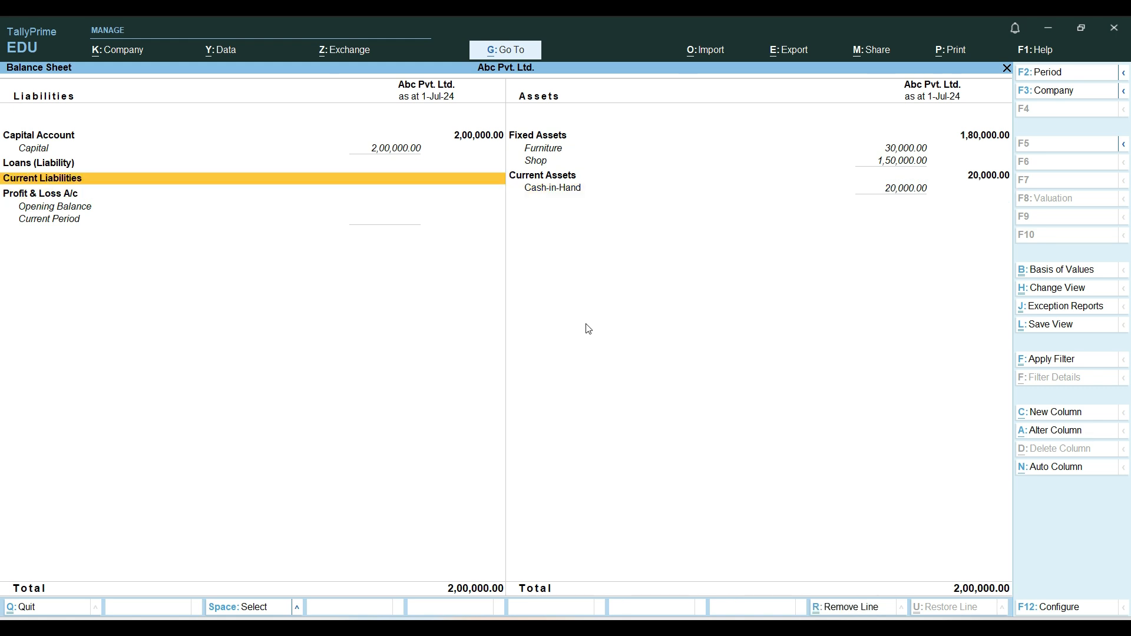
key("Up")
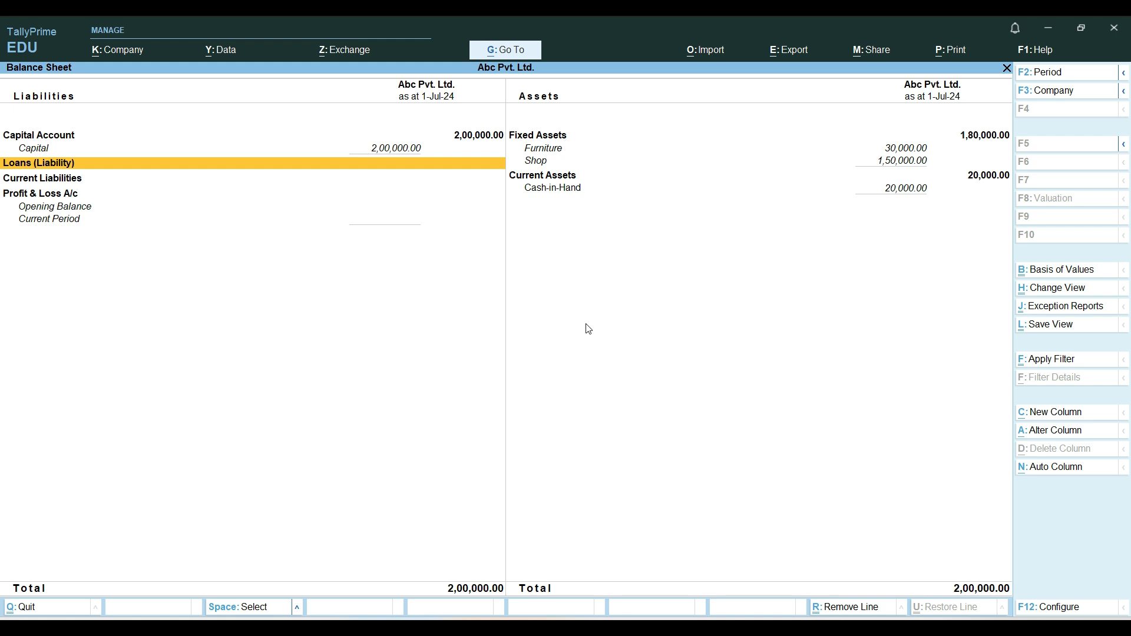
key("Right")
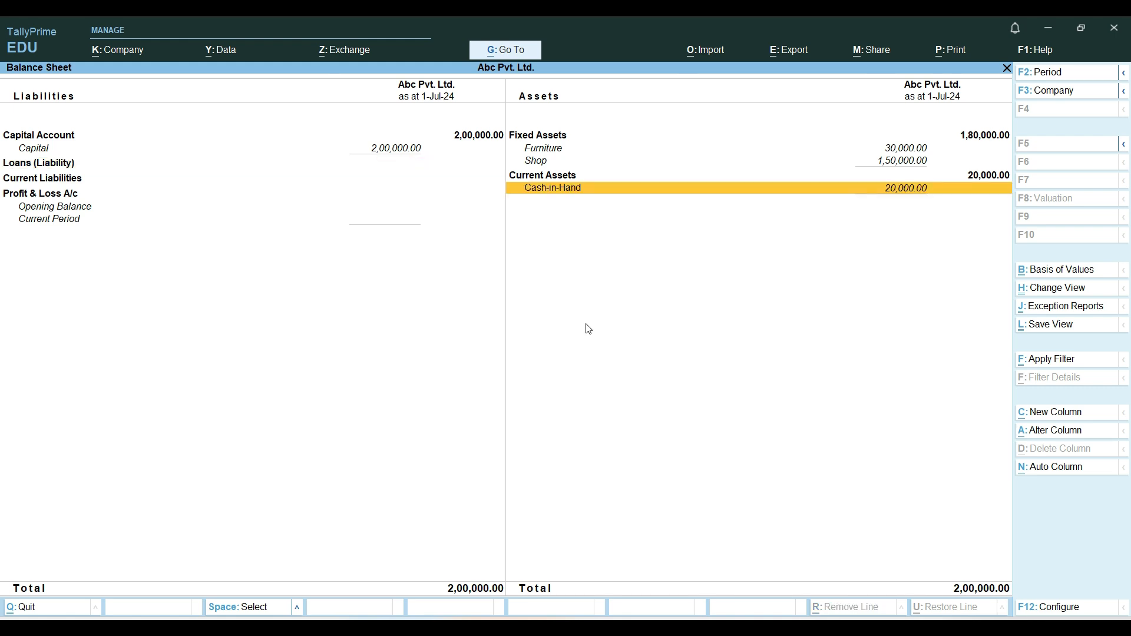
key("Escape")
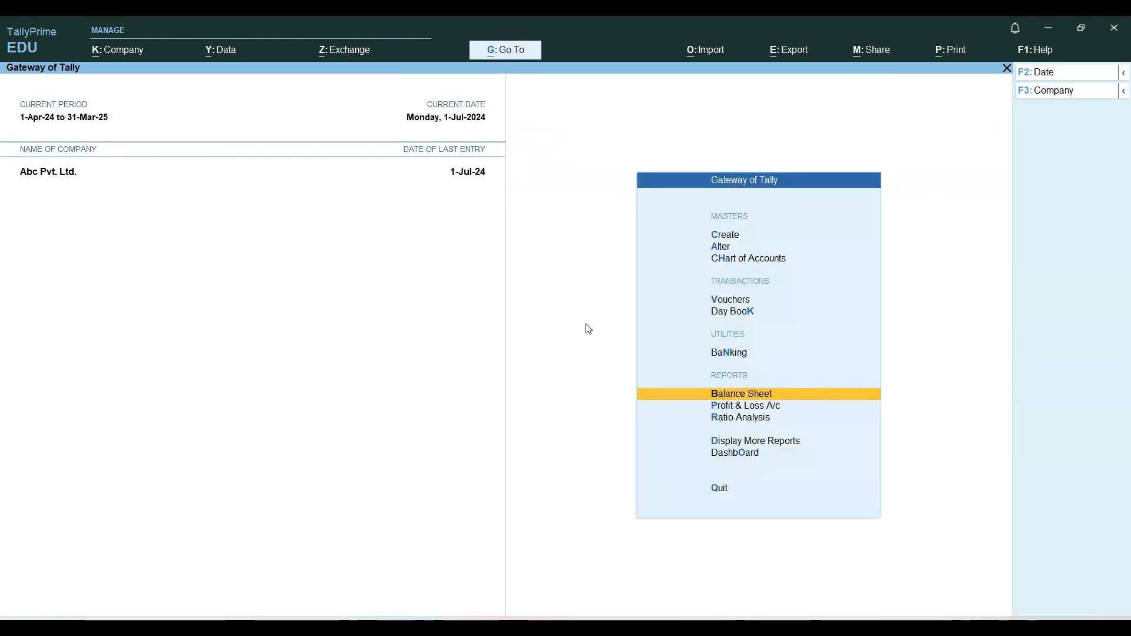
Step: Open a new Purchase voucher and set its entry mode to As Voucher
key("Up")
key("Up")
key("Up")
key("Return")
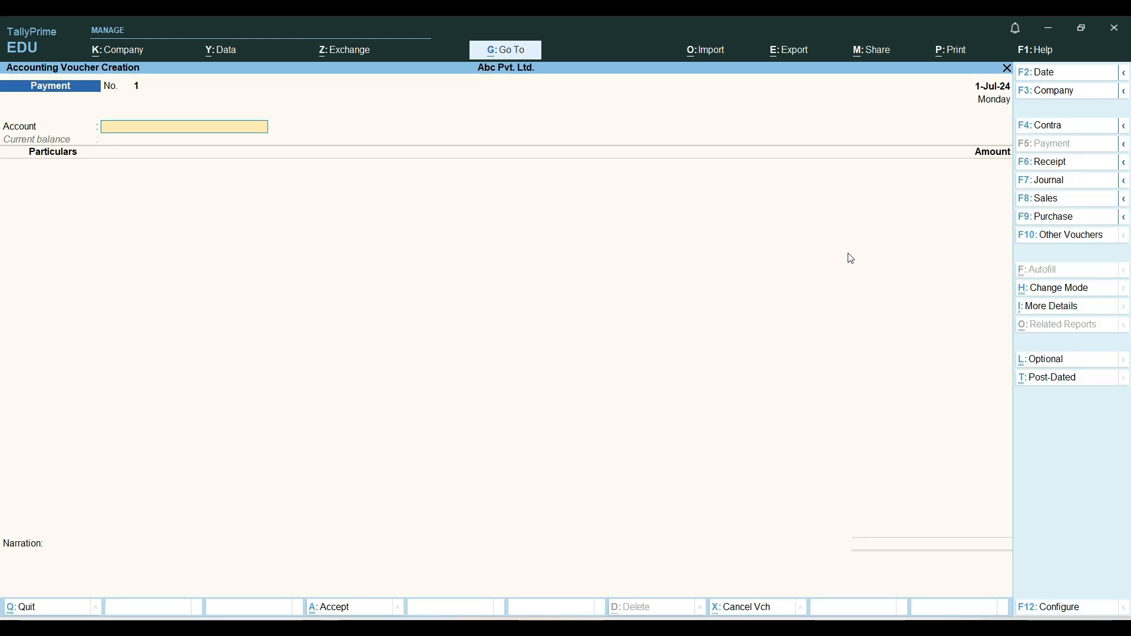
left_click(1053, 217)
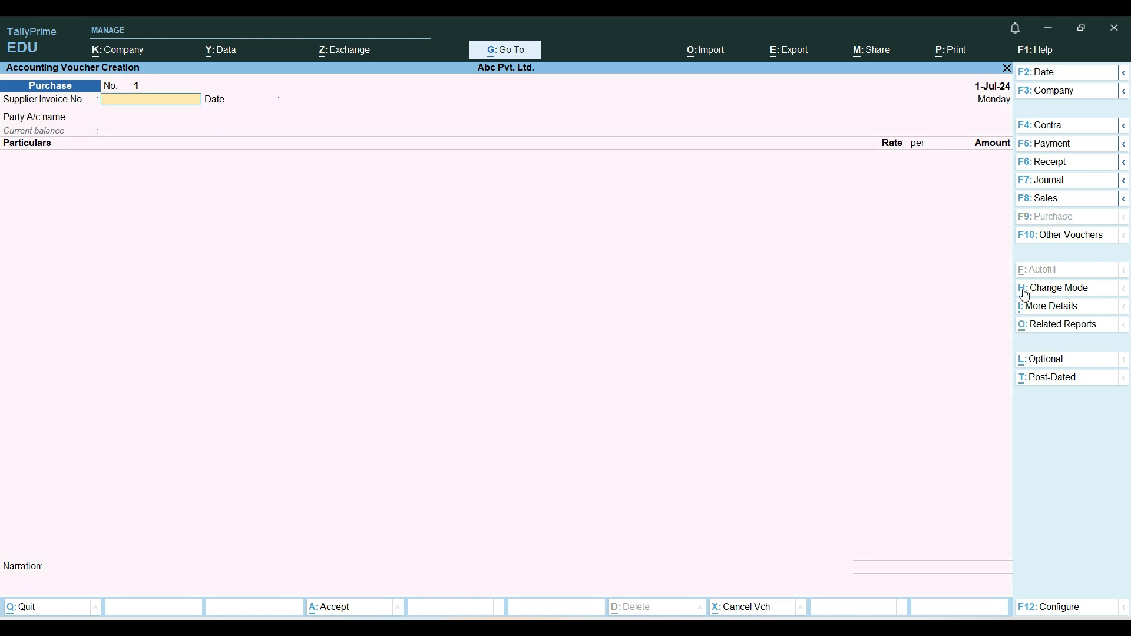
left_click(1052, 288)
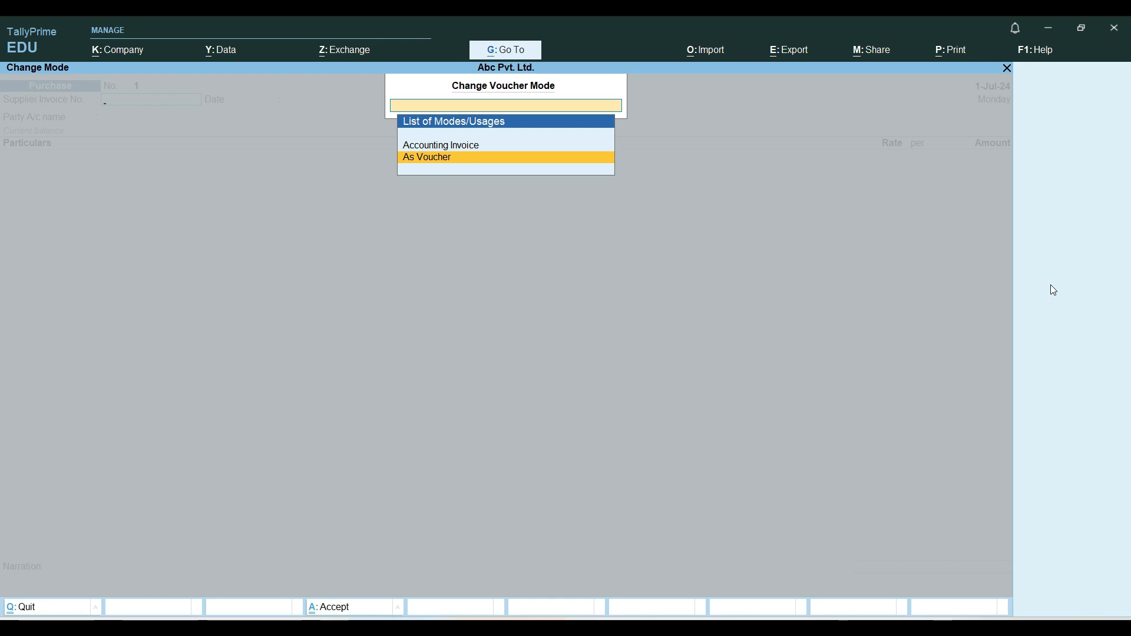
key("Return")
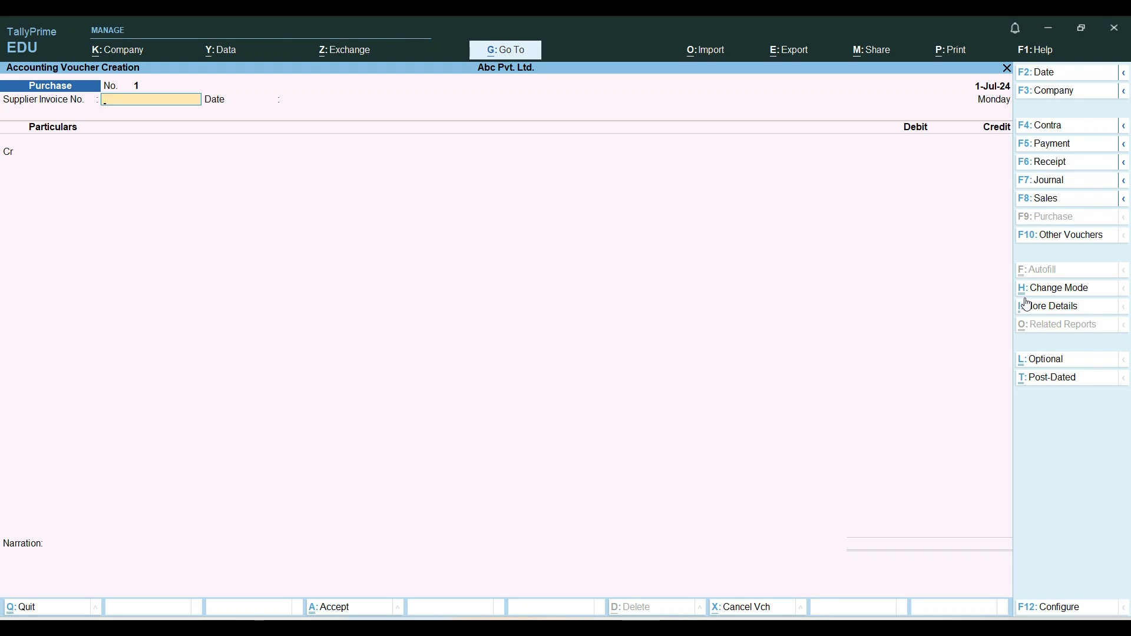
key("ctrl+h")
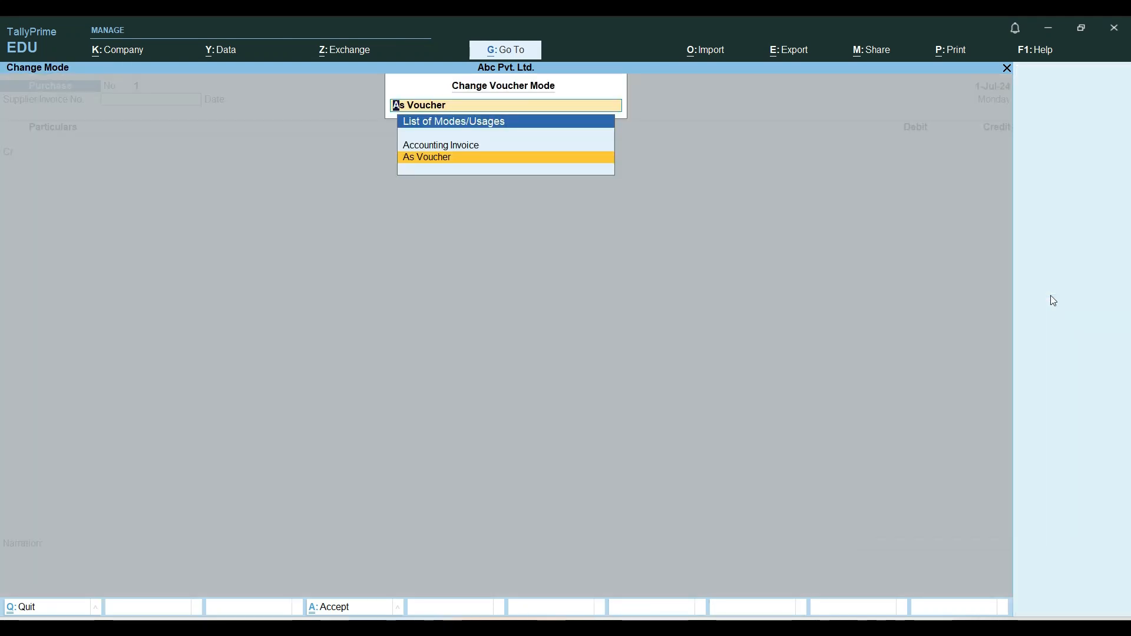
key("Escape")
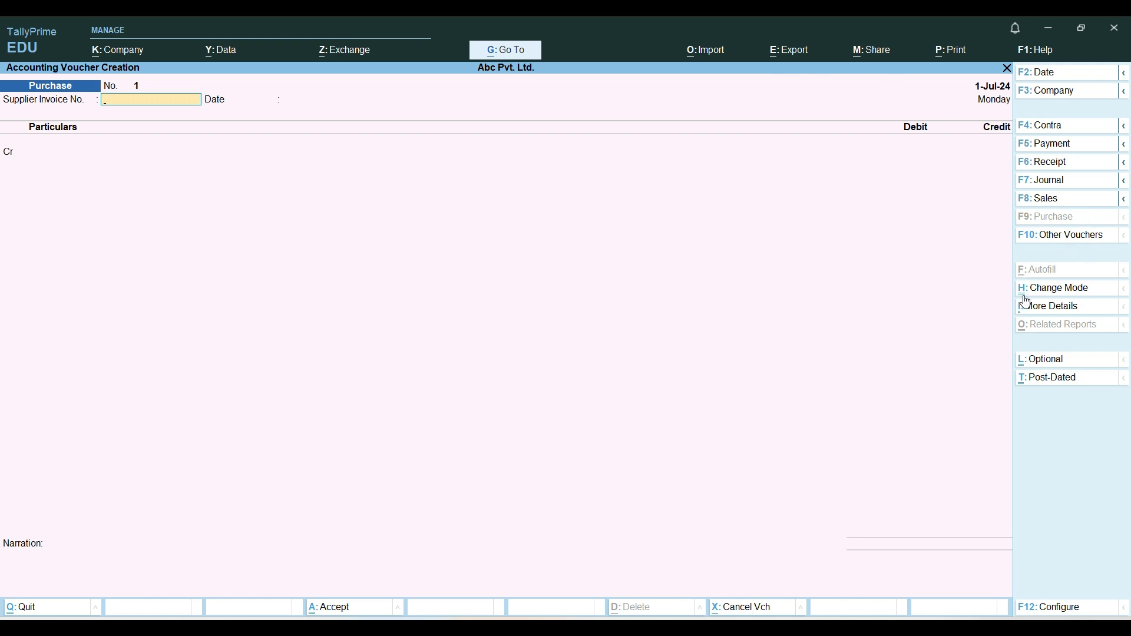
Step: Enter pbill25 as the supplier invoice number and accept 1-Jul-24 as the invoice date
type("pbill25")
key("Return")
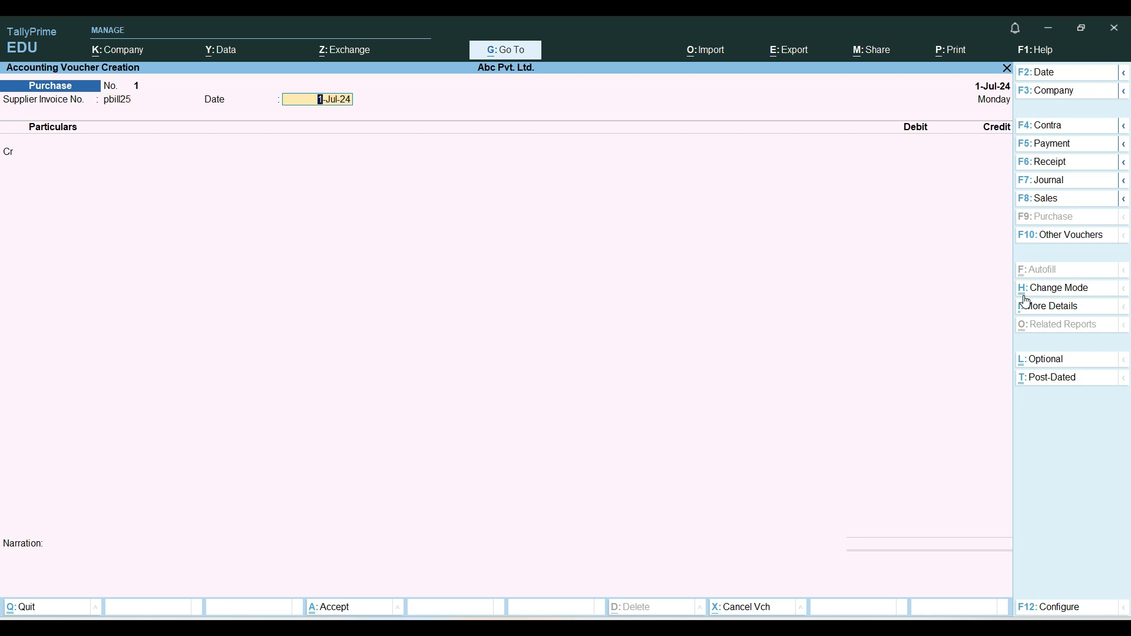
key("Return")
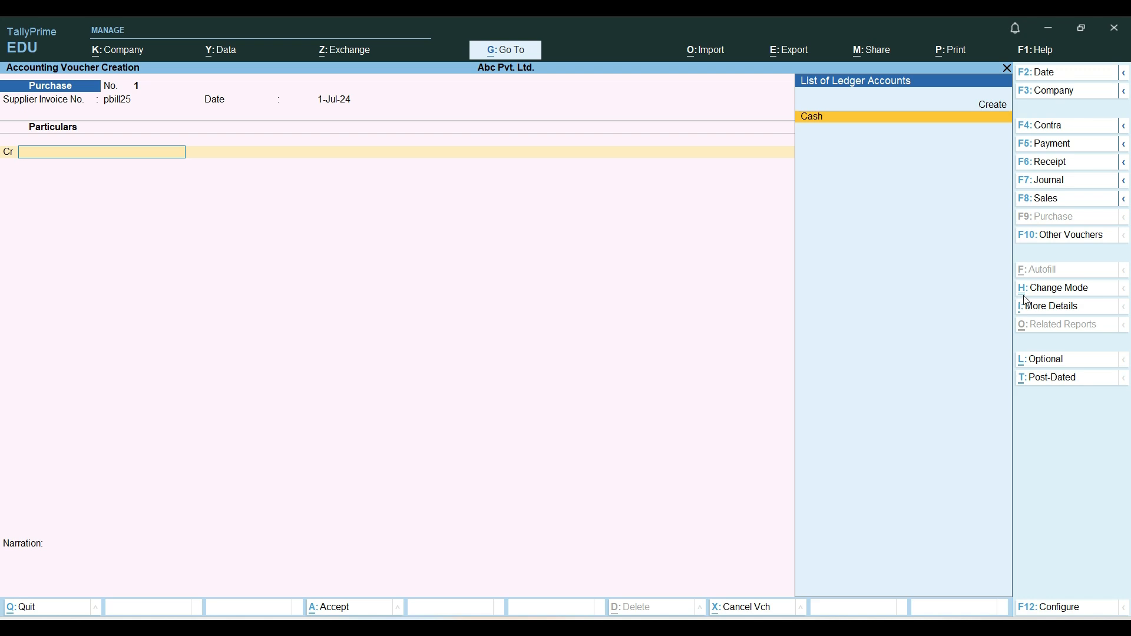
Step: Select Cash as the credit ledger of the purchase voucher and accept its receipt and party details with the defaults
key("Return")
key("Return")
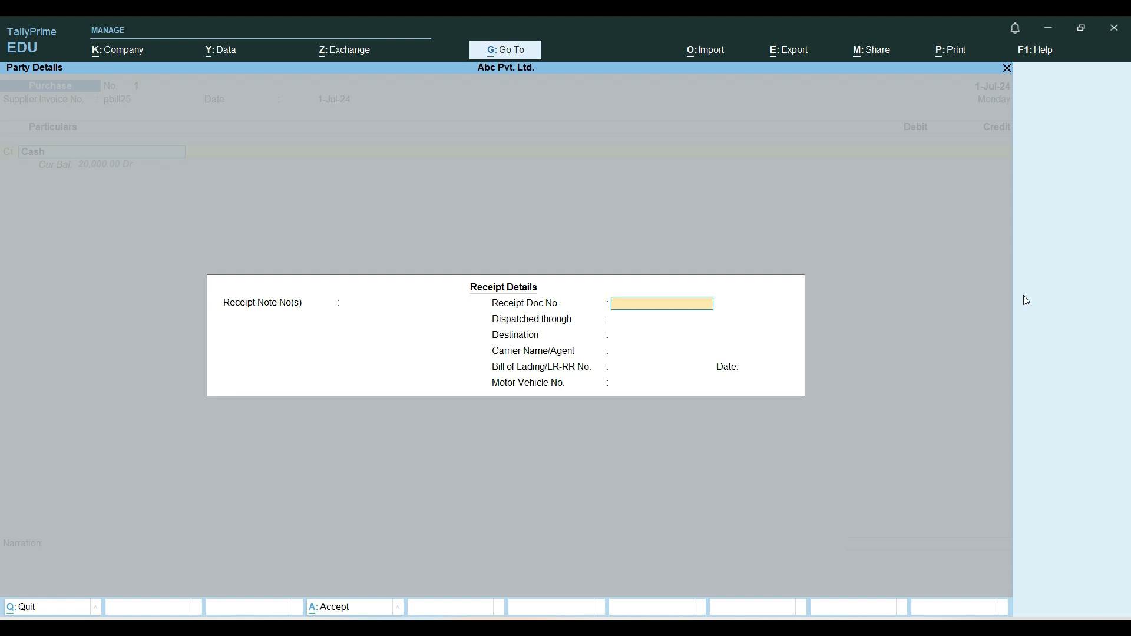
key("Return")
key("Return")
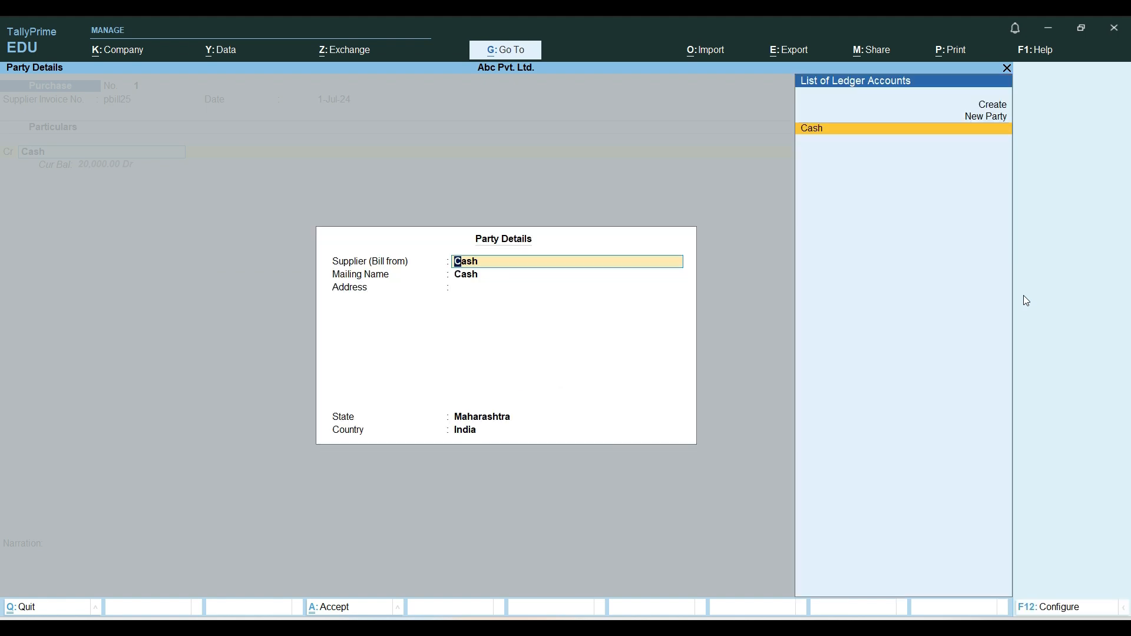
key("Return")
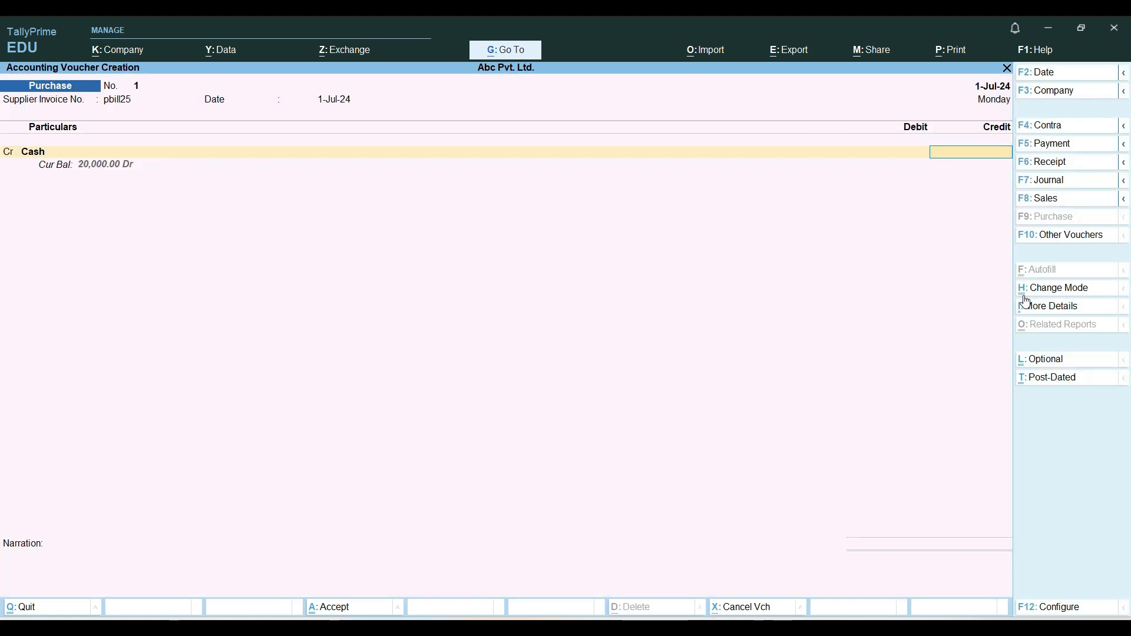
Step: Credit Cash with 5000, debit the Purchase ledger with the same amount, and save the voucher without a narration
type("5000")
key("Return")
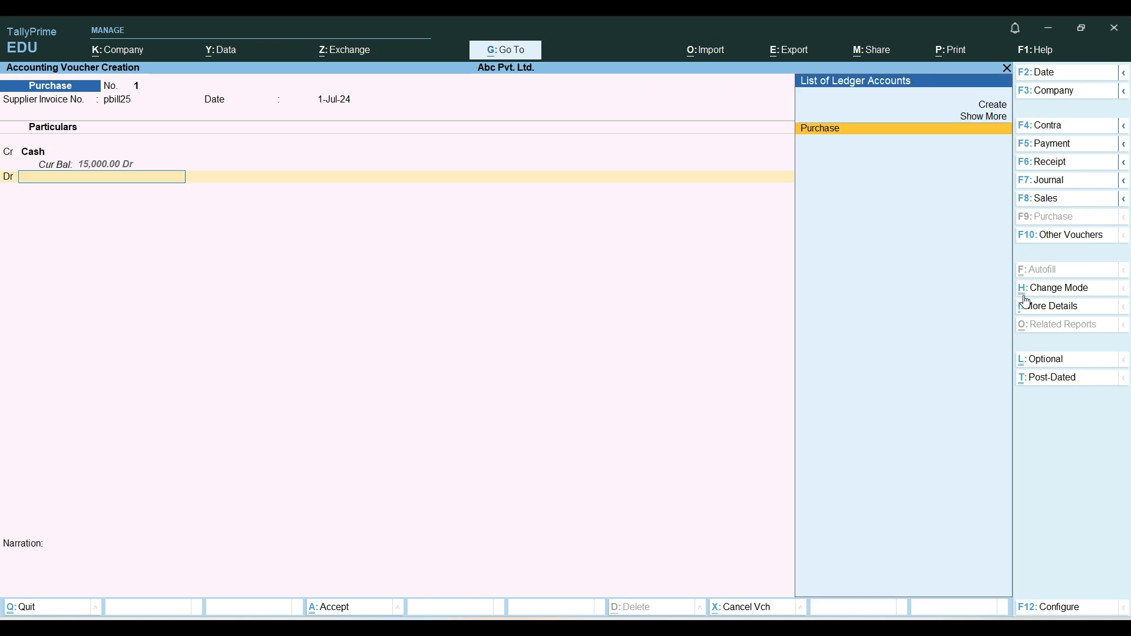
key("Return")
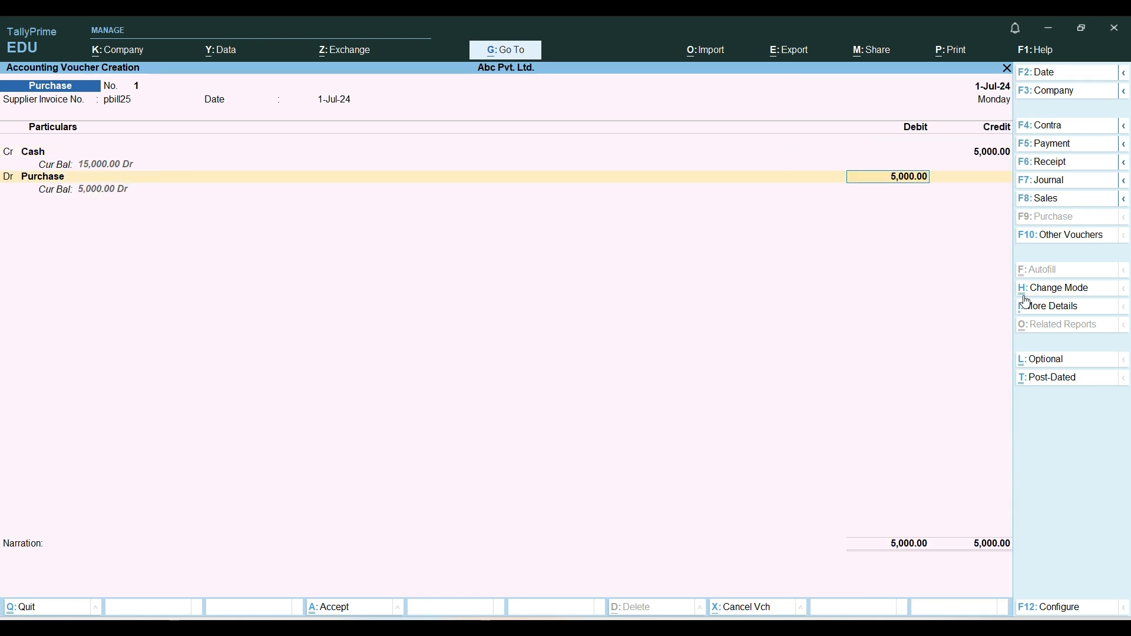
key("Return")
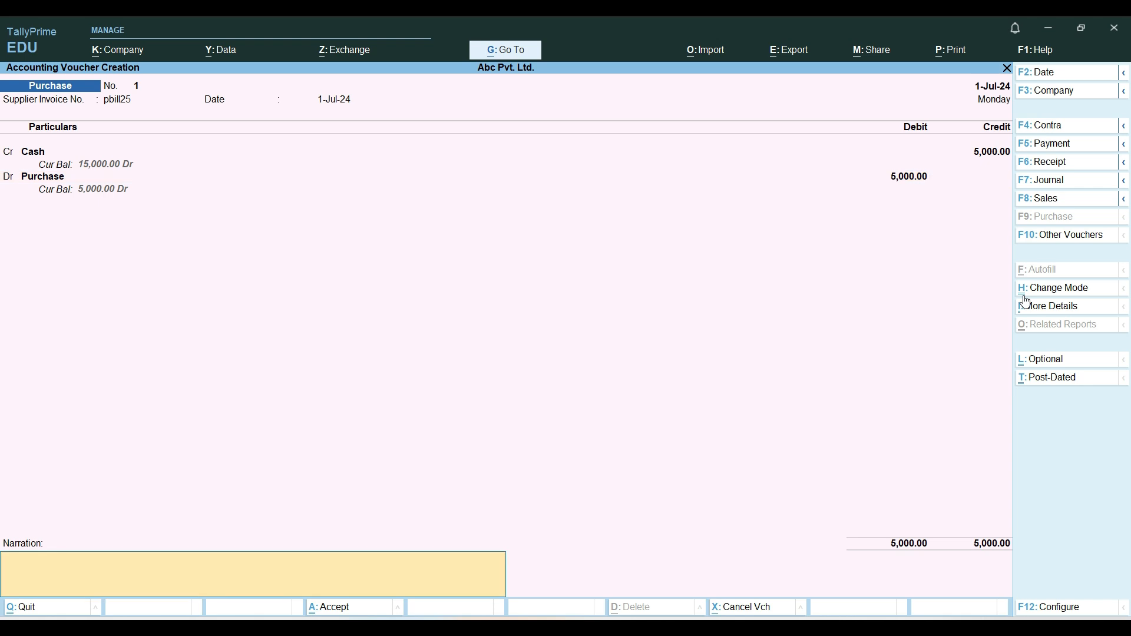
key("Return")
key("Return")
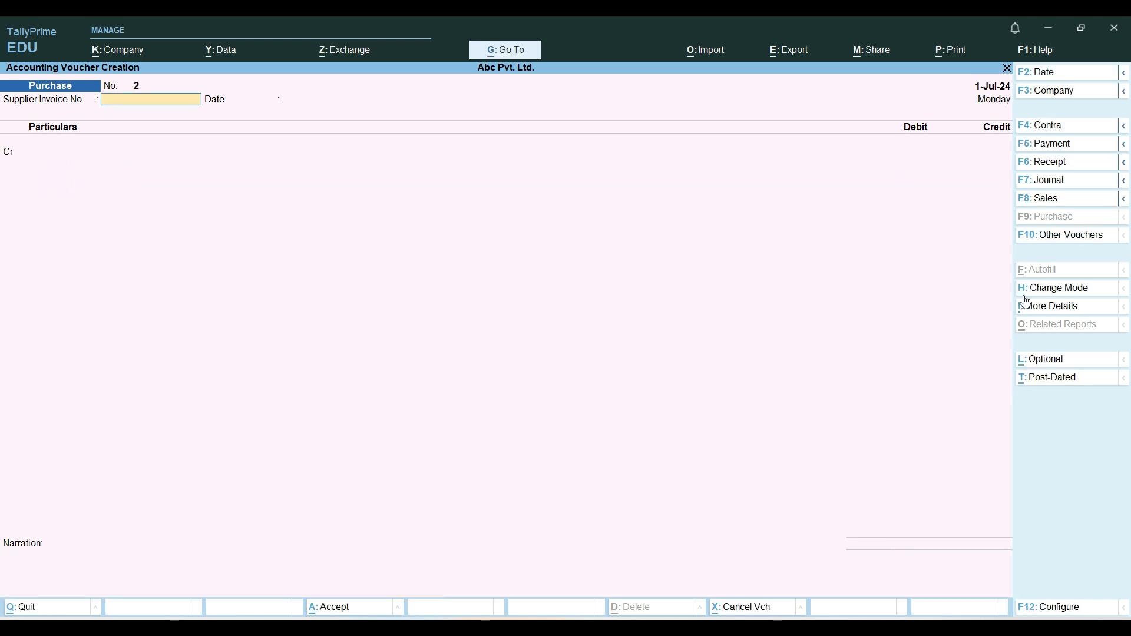
Step: Leave voucher entry and display the Balance Sheet in detailed view
key("Escape")
key("Return")
key("Down")
key("Down")
key("Down")
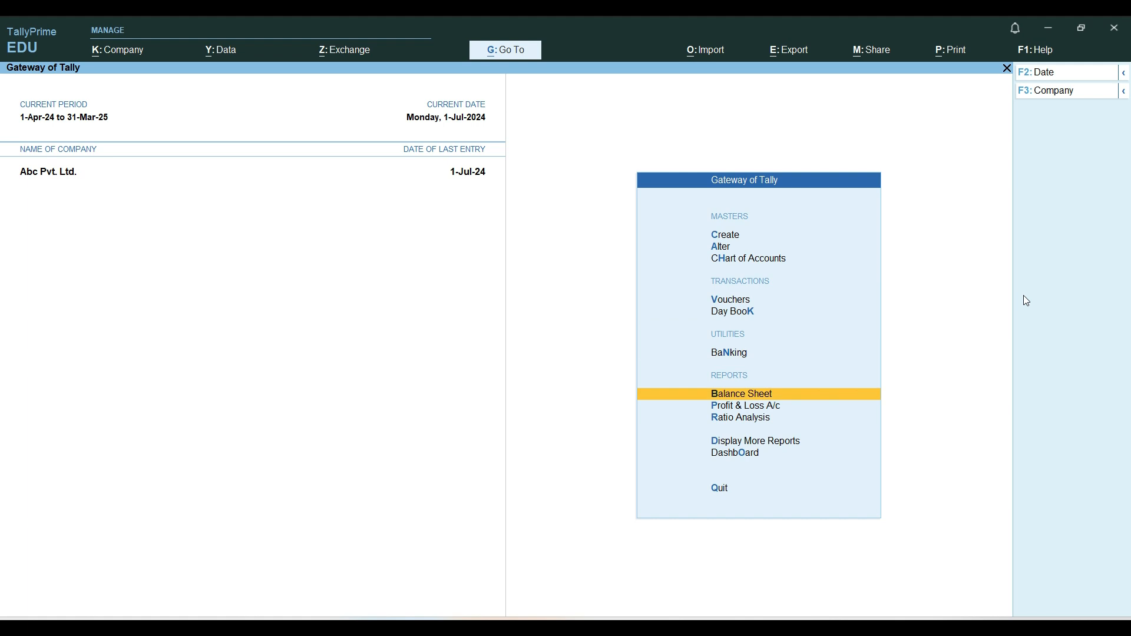
key("Return")
key("alt+F5")
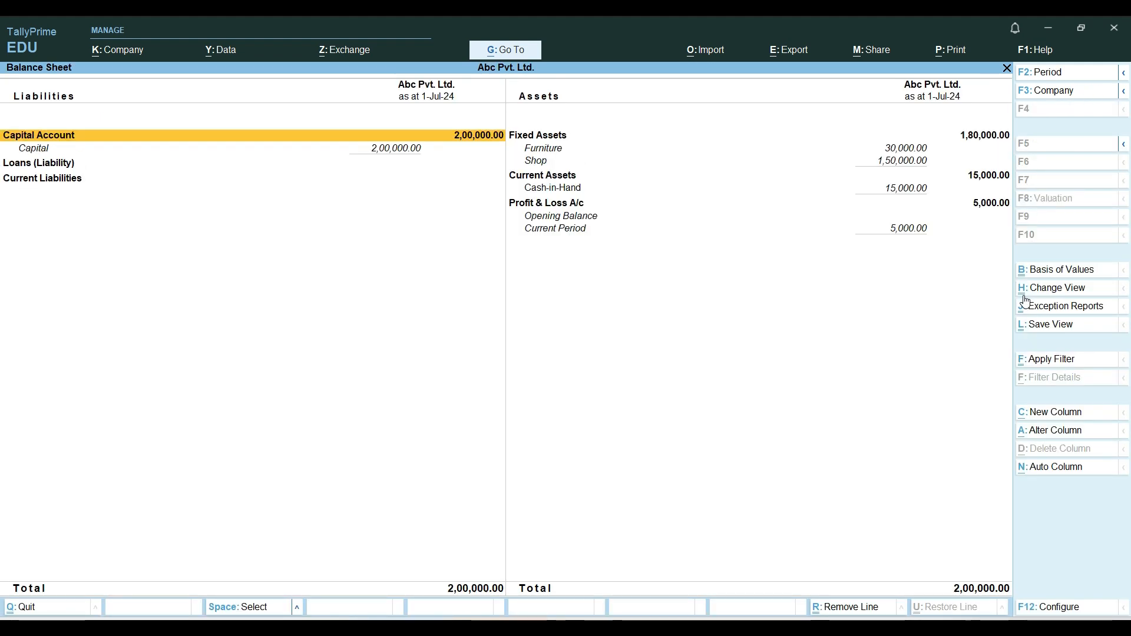
Step: Examine the assets in the Balance Sheet down to Cash-in-Hand to check the effect of the purchase
key("Right")
key("Down")
key("Down")
key("Down")
key("Down")
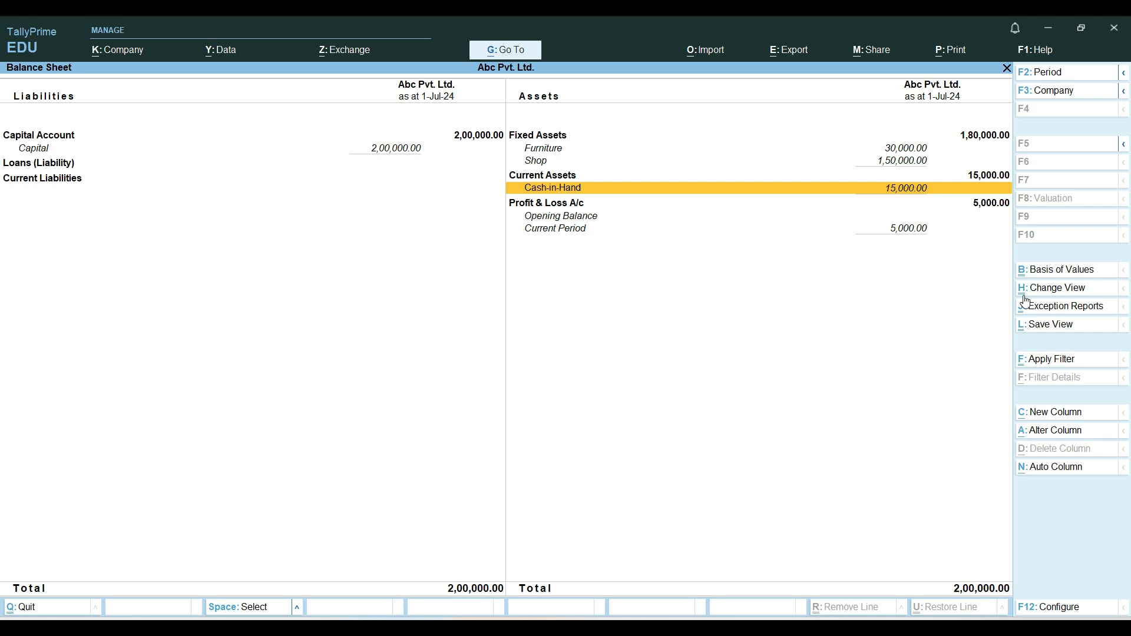
Step: Open the Profit & Loss A/c breakdown from the Balance Sheet, inspect its Nett Loss line, and close both reports
key("Down")
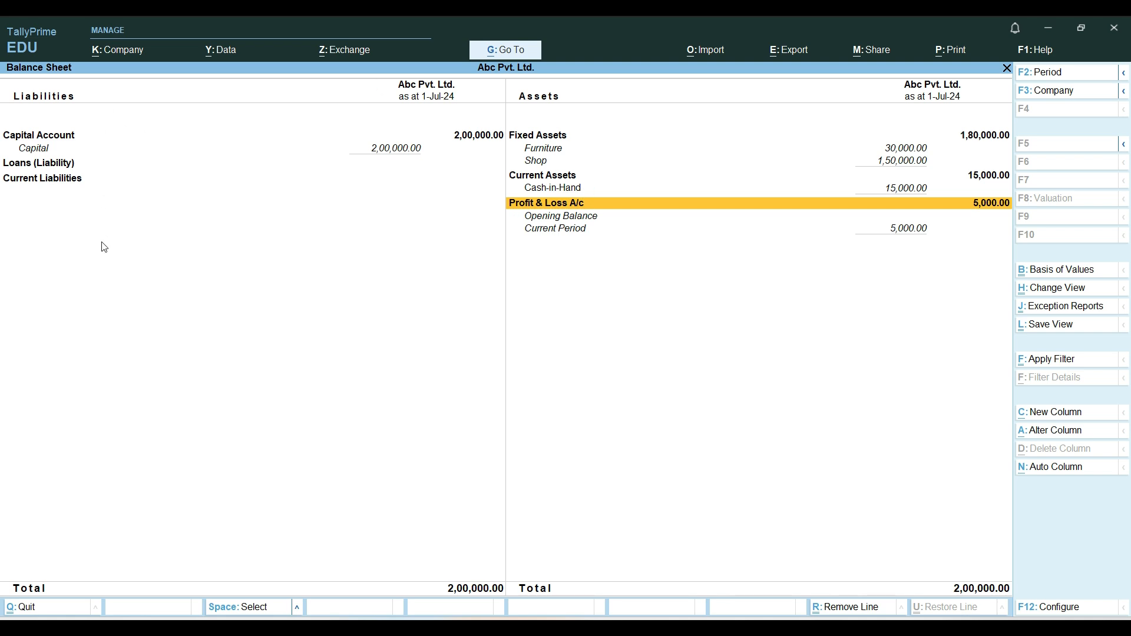
key("Return")
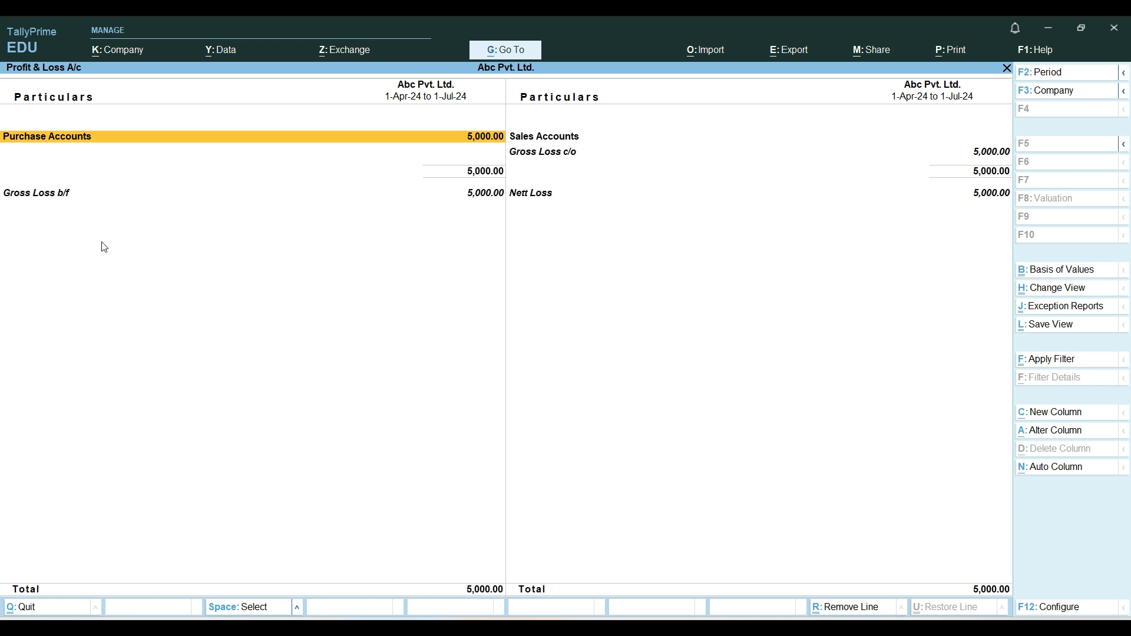
key("Right")
key("Down")
key("Down")
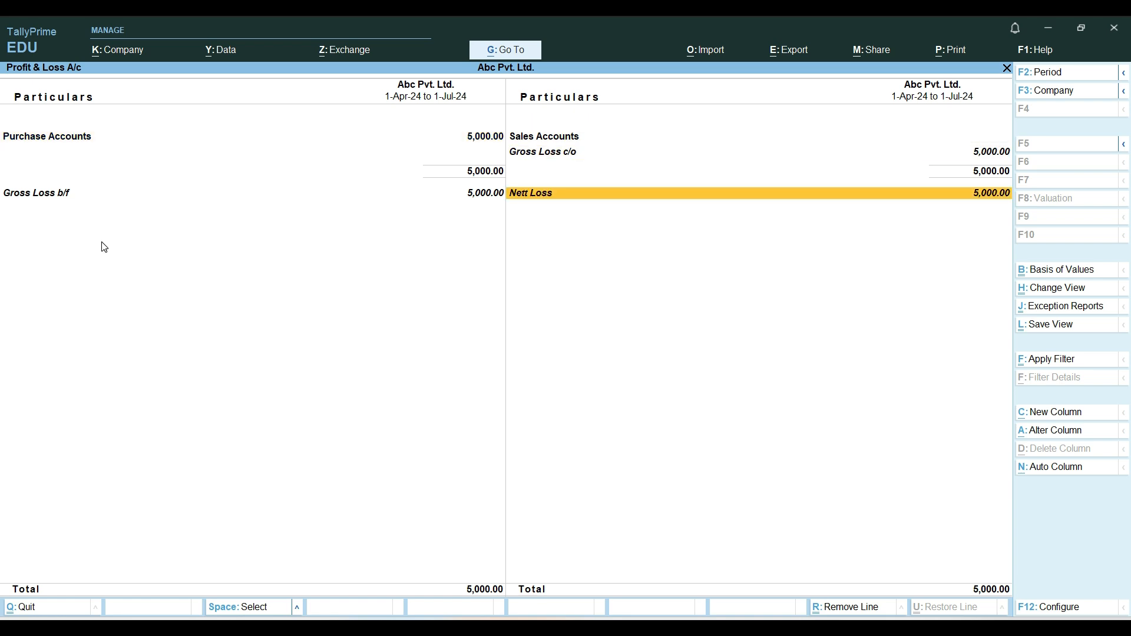
key("Escape")
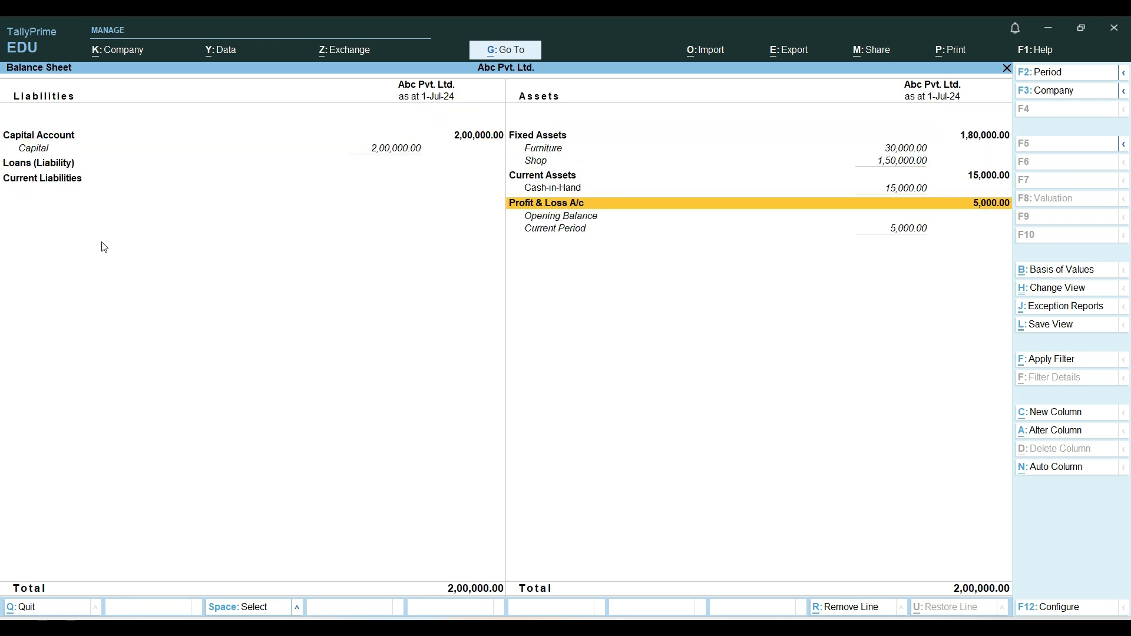
key("Escape")
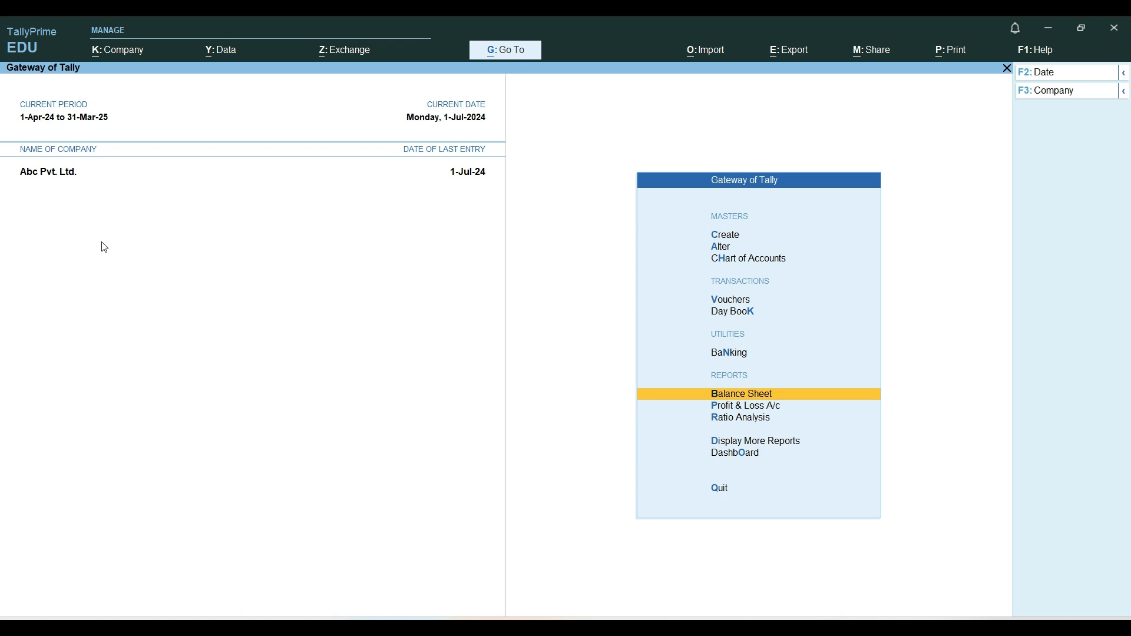
Step: Reopen the Balance Sheet in detailed view, review the assets down to Profit & Loss A/c, and close the report
key("Return")
key("Right")
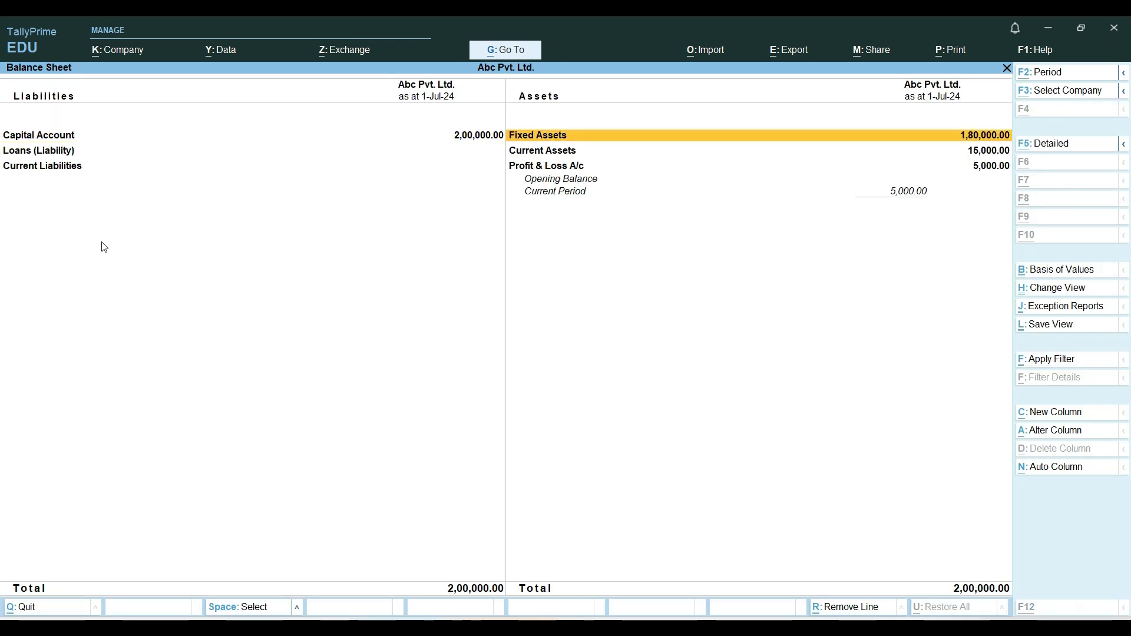
key("alt+F5")
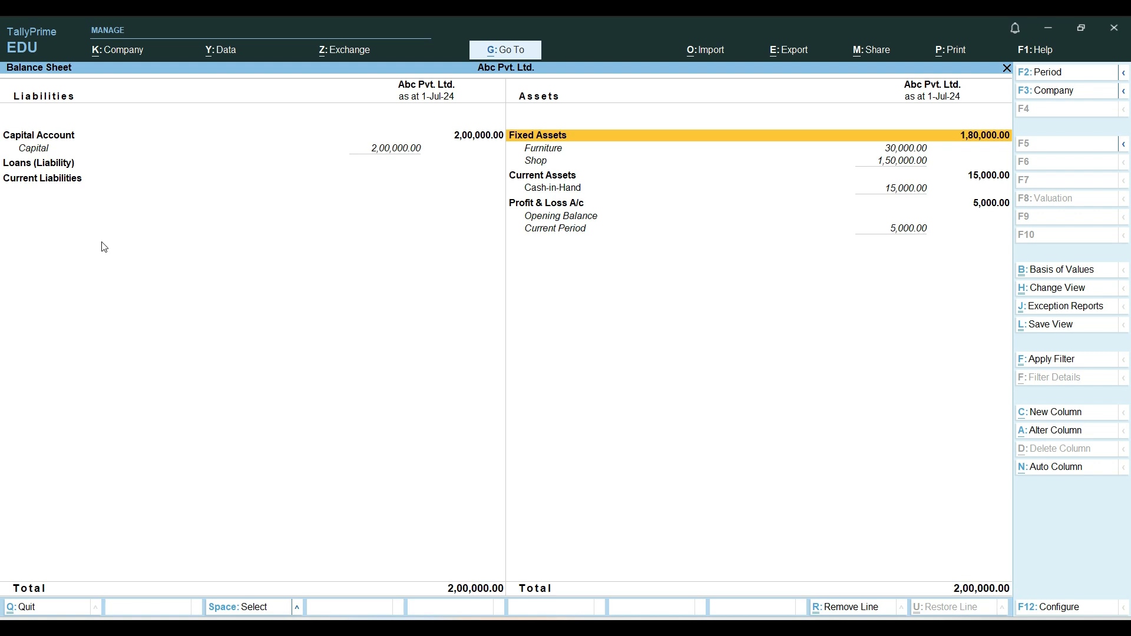
key("Down")
key("Down")
key("Down")
key("Down")
key("Down")
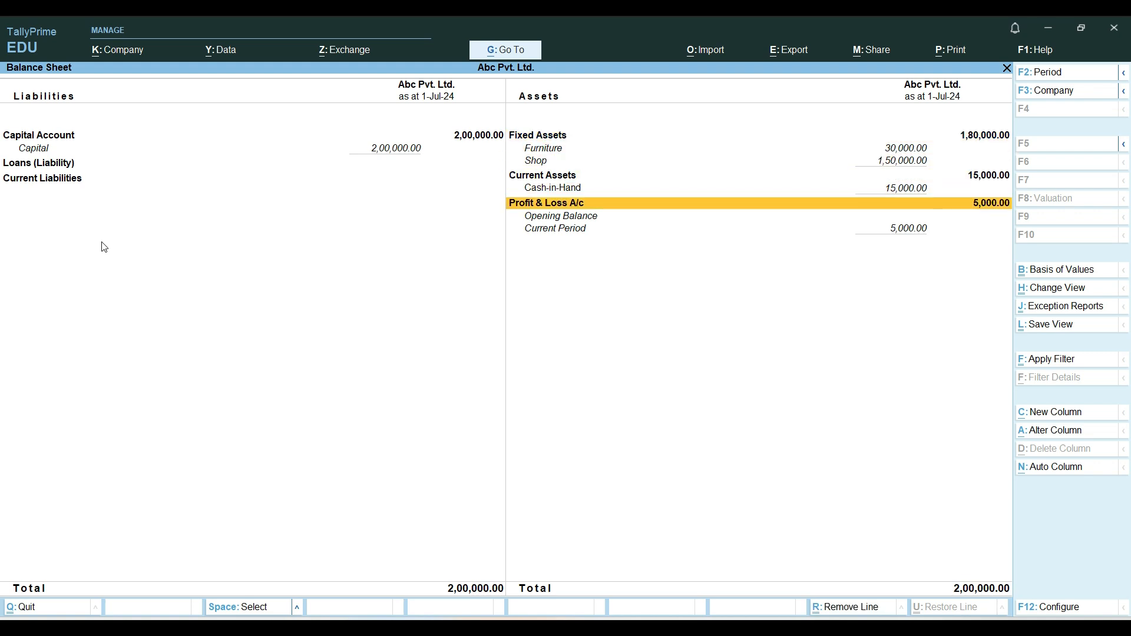
key("Escape")
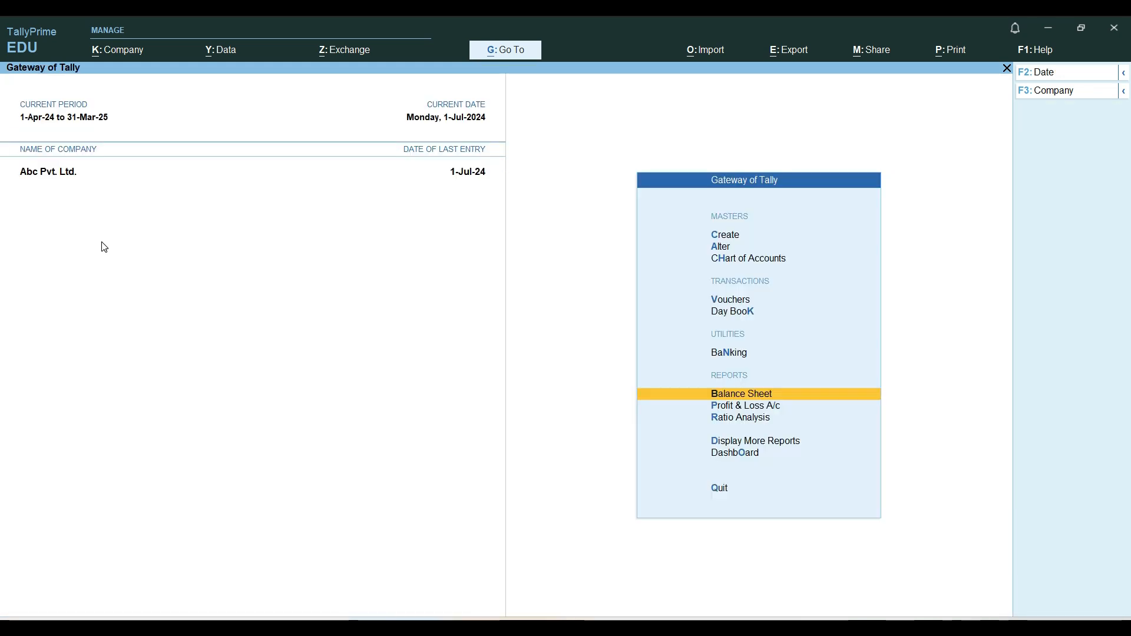
Step: Open a new Sales voucher and set its entry mode to As Voucher
key("Up")
key("Up")
key("Up")
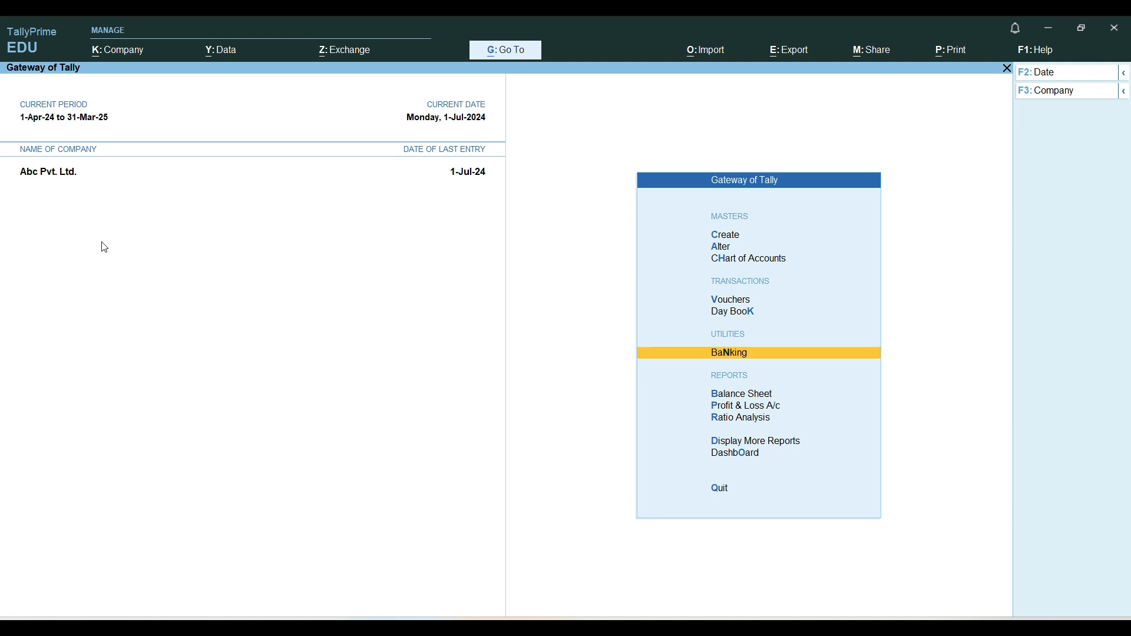
key("Return")
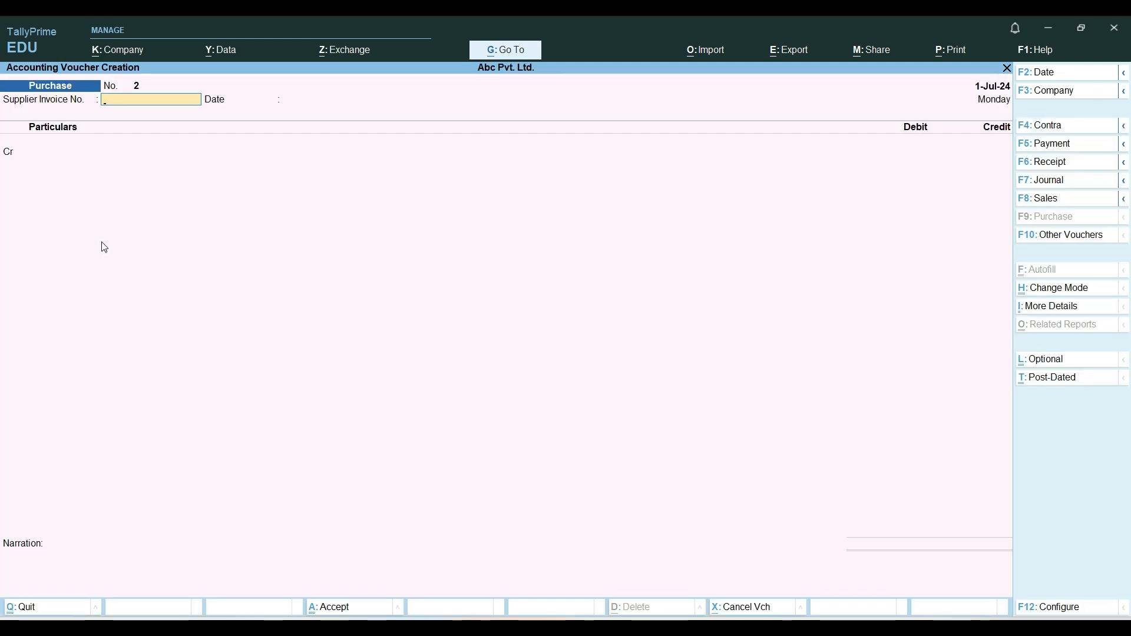
left_click(1059, 201)
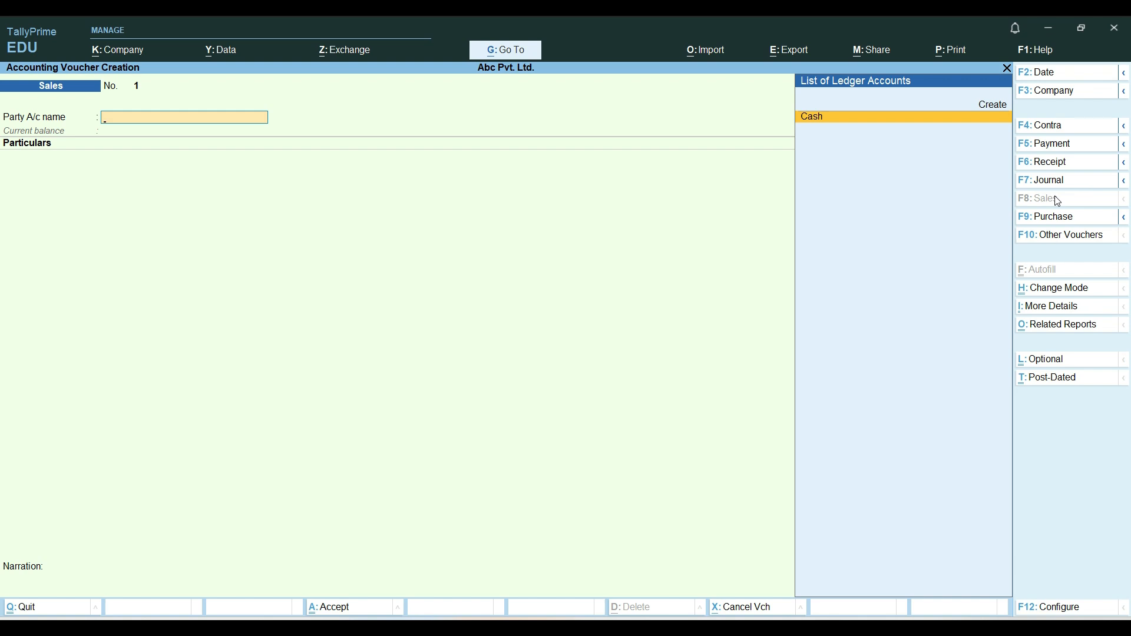
left_click(1061, 289)
key("Down")
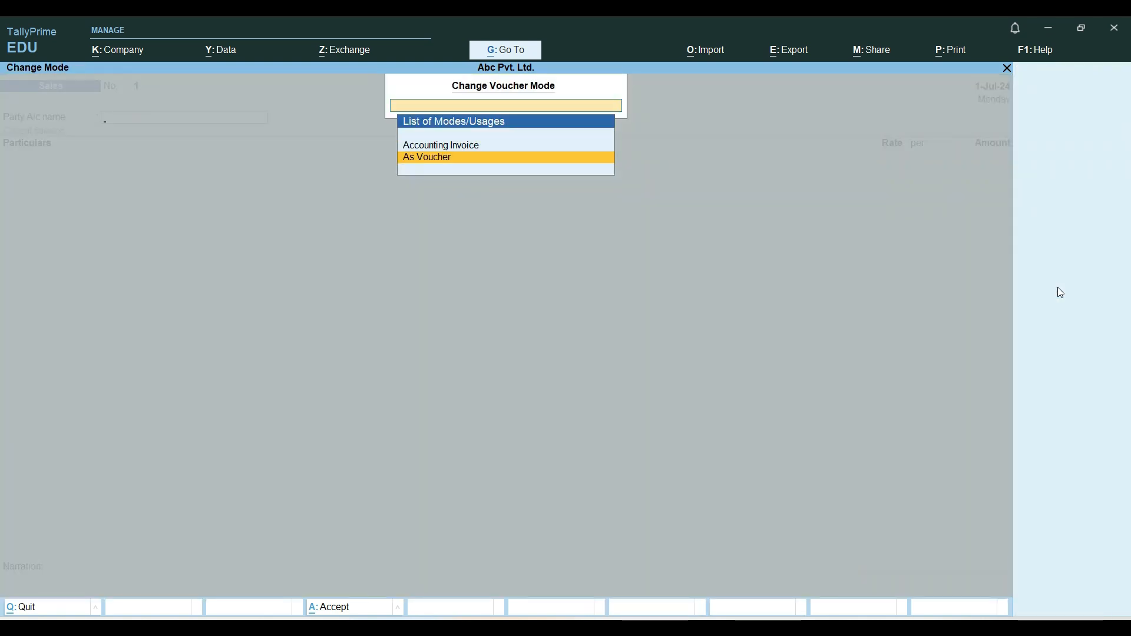
key("Return")
Step: Select Cash as the debit ledger of the sales voucher and accept its dispatch and party details with the defaults
key("Return")
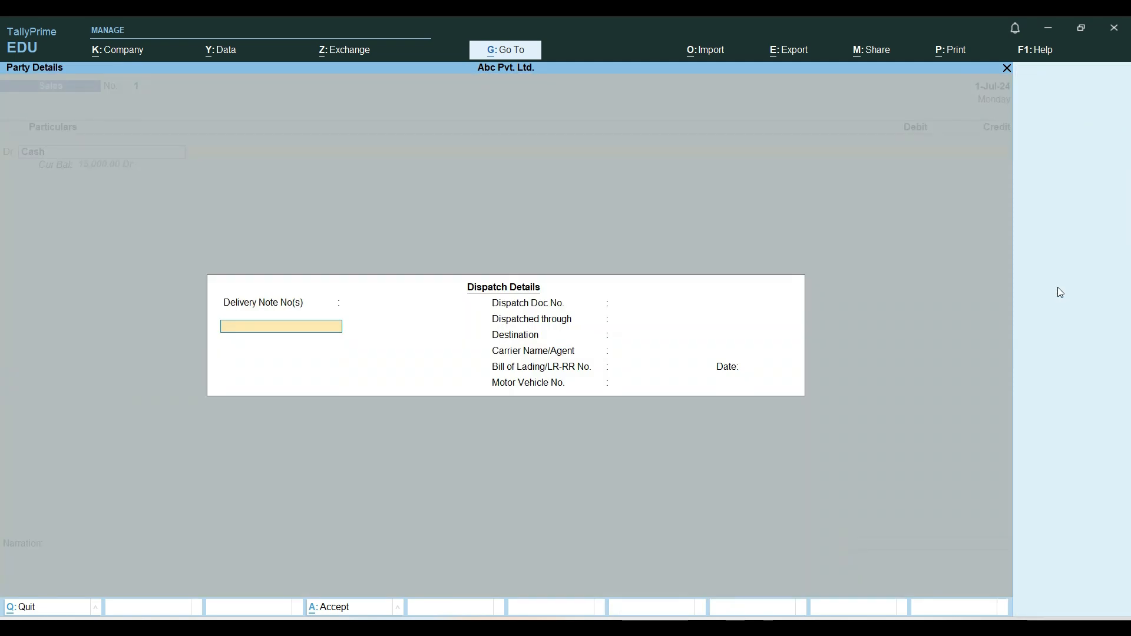
key("ctrl+a")
key("ctrl+a")
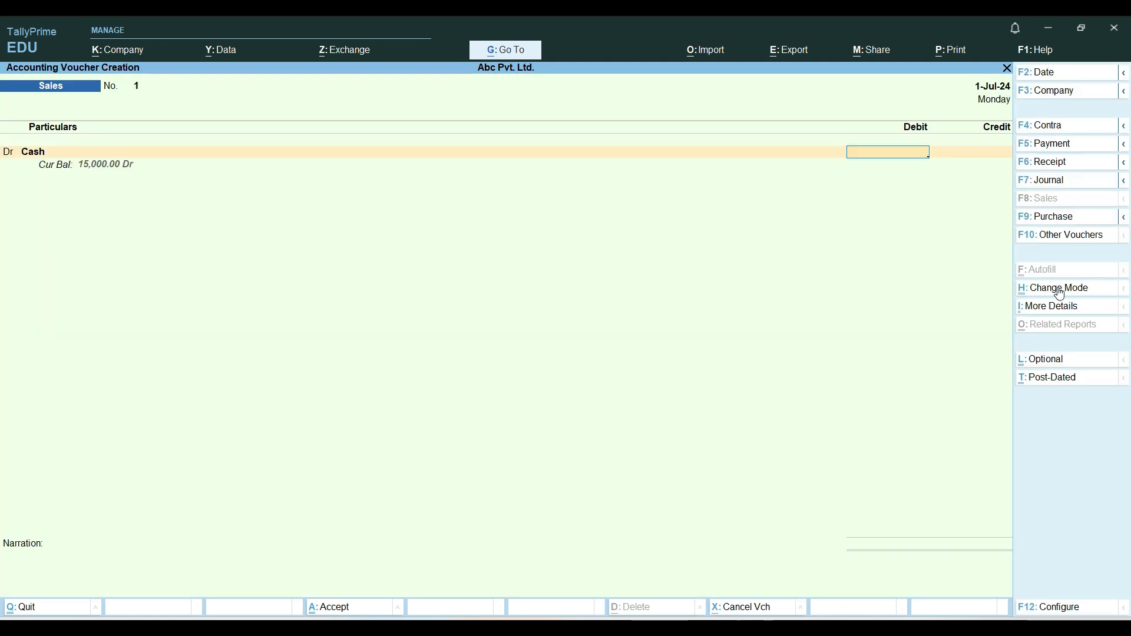
Step: Debit Cash with 7000, credit the Sales ledger with the same amount, and save the voucher without a narration
type("7000")
key("Return")
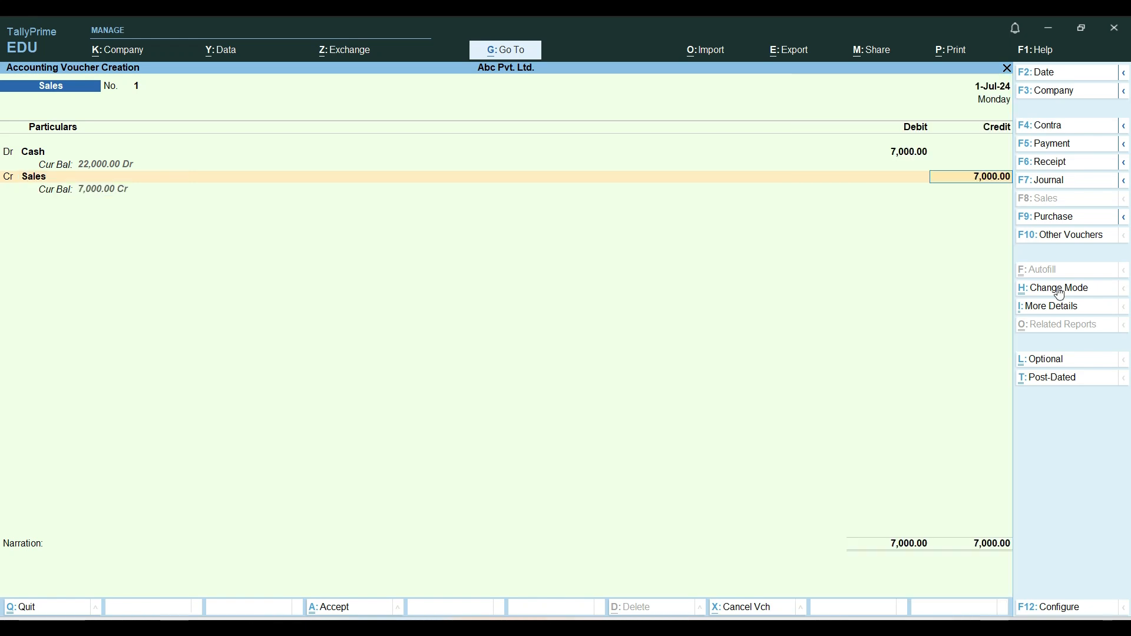
key("Return")
key("Return")
key("Return")
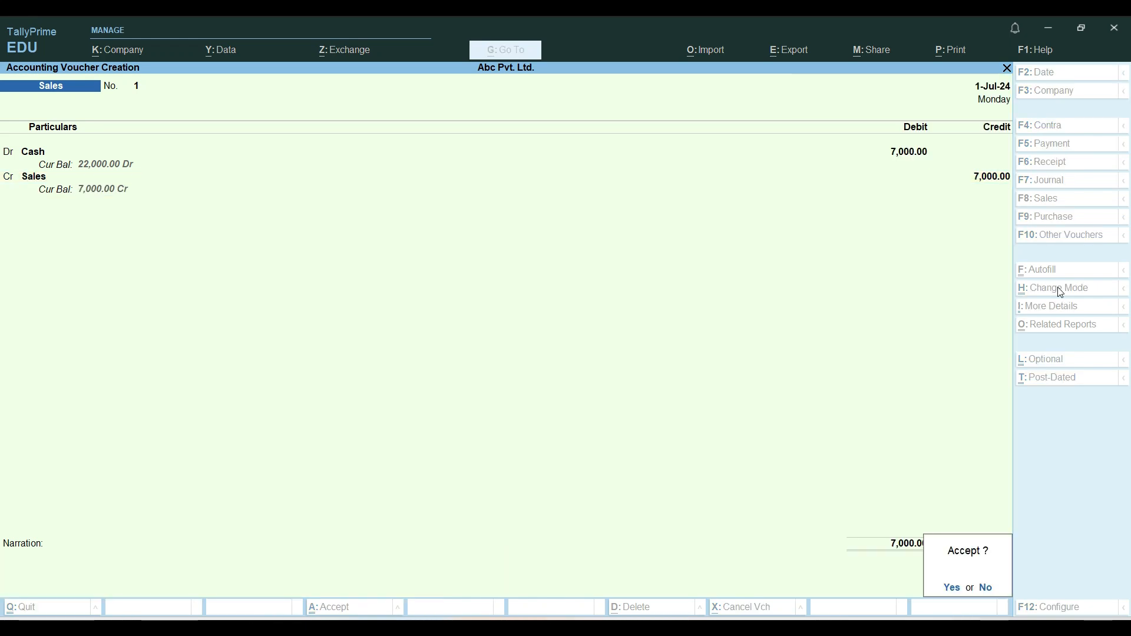
key("Return")
Step: Leave the Sales voucher screen and bring up the detailed Balance Sheet
key("Escape")
key("Down")
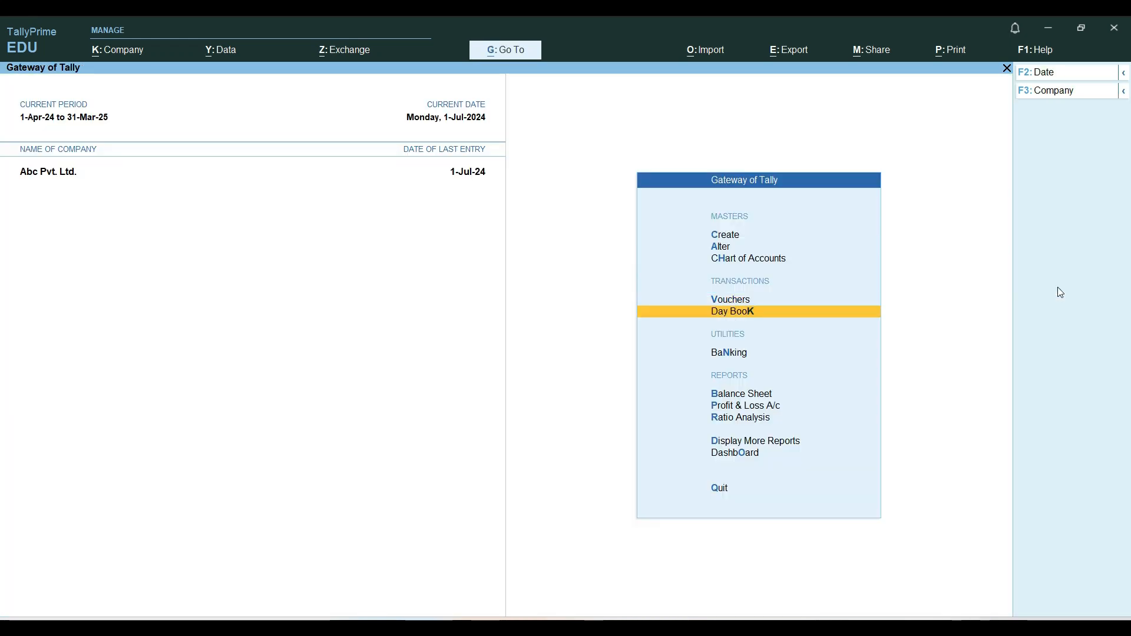
key("Down")
key("Down")
key("Return")
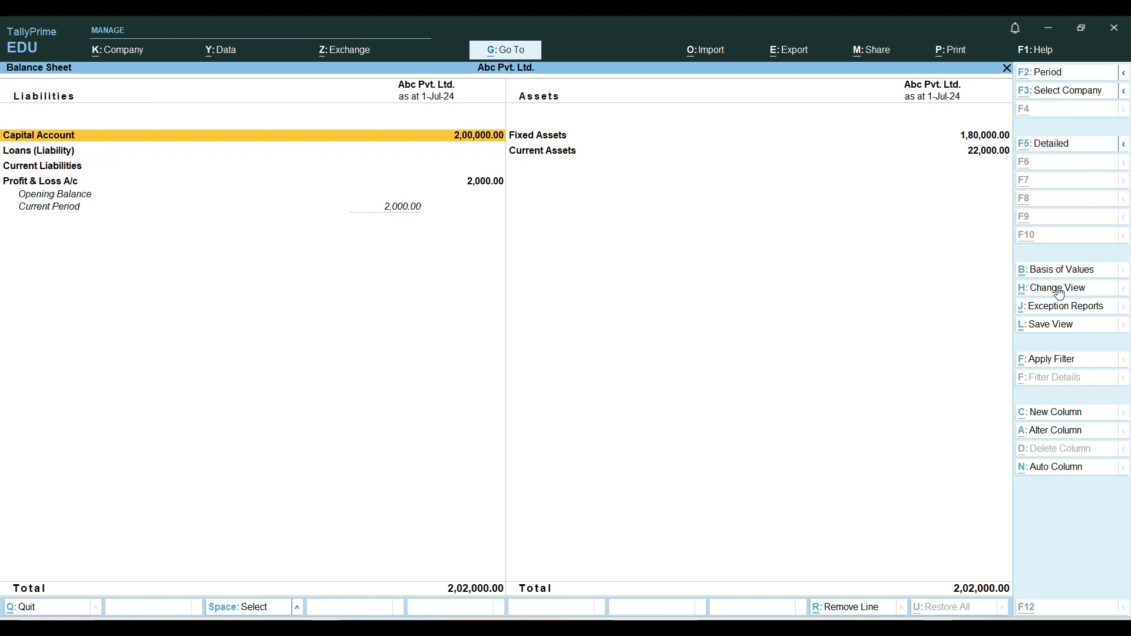
key("alt+F5")
Step: Review Cash-in-Hand under assets and Profit & Loss A/c under liabilities to check the effect of the sale
key("Down")
key("Right")
key("Down")
key("Down")
key("Down")
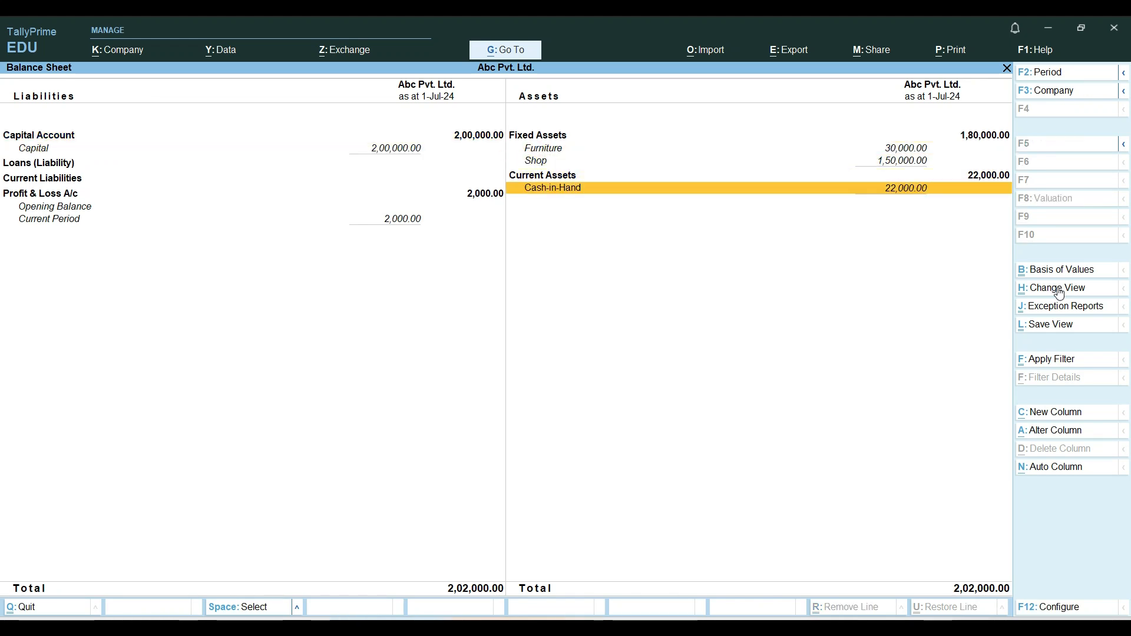
key("Left")
key("Down")
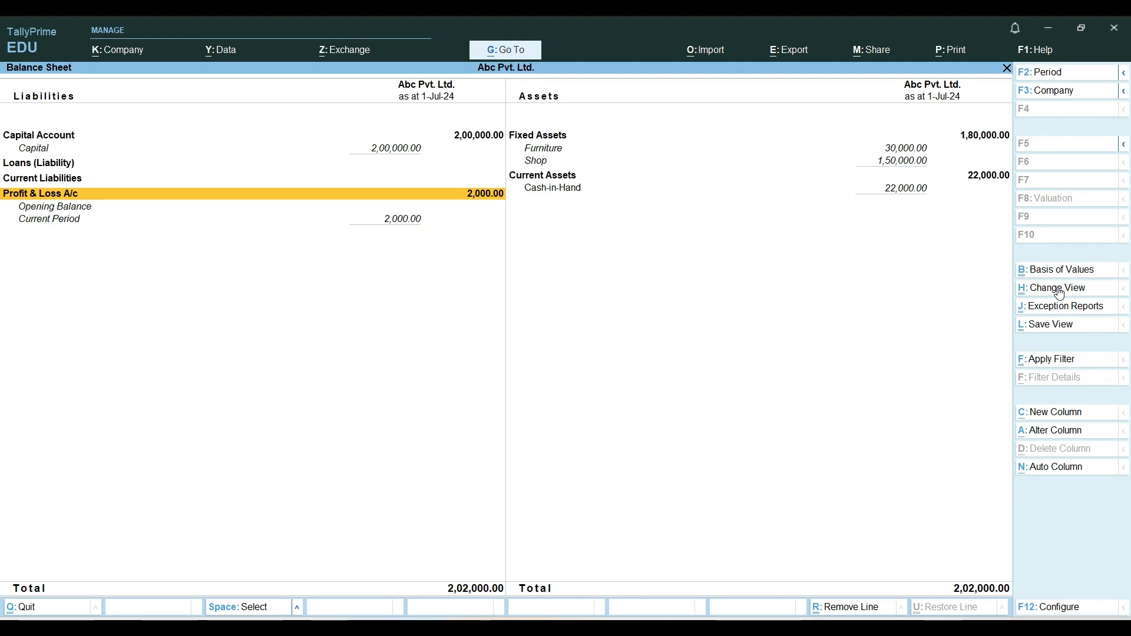